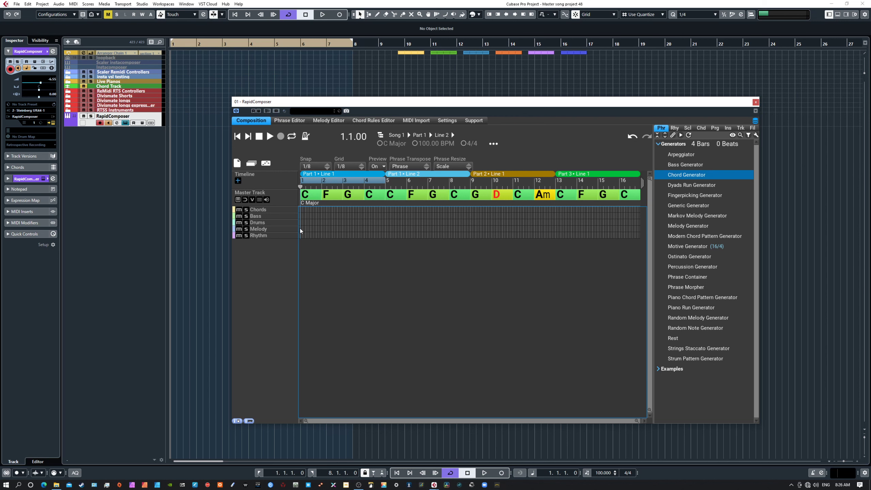
- Examine the popup help delay options in the Miscellaneous settings, leave the delay at Short, and return to the composition view
mouse_move(266, 163)
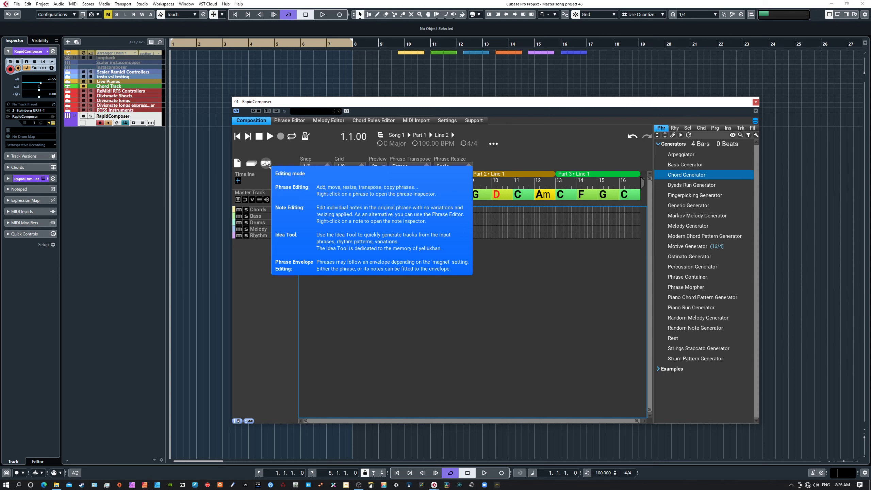
click(449, 120)
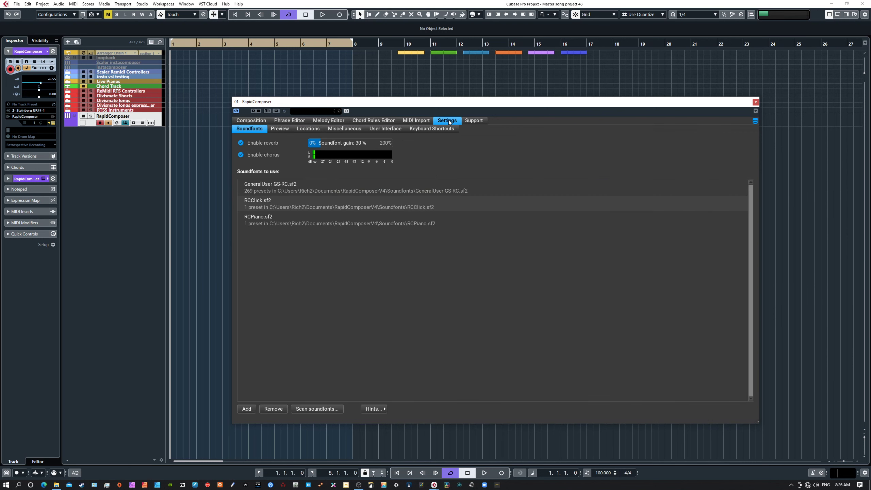
click(342, 128)
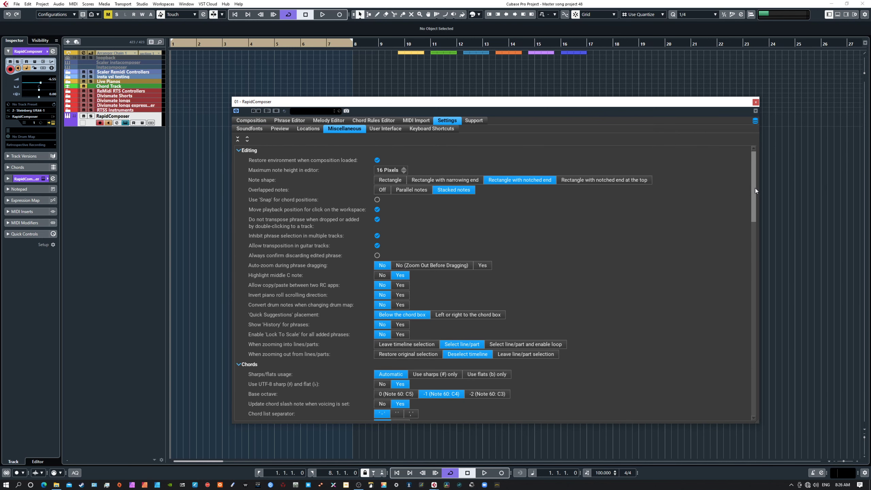
drag(754, 188, 761, 401)
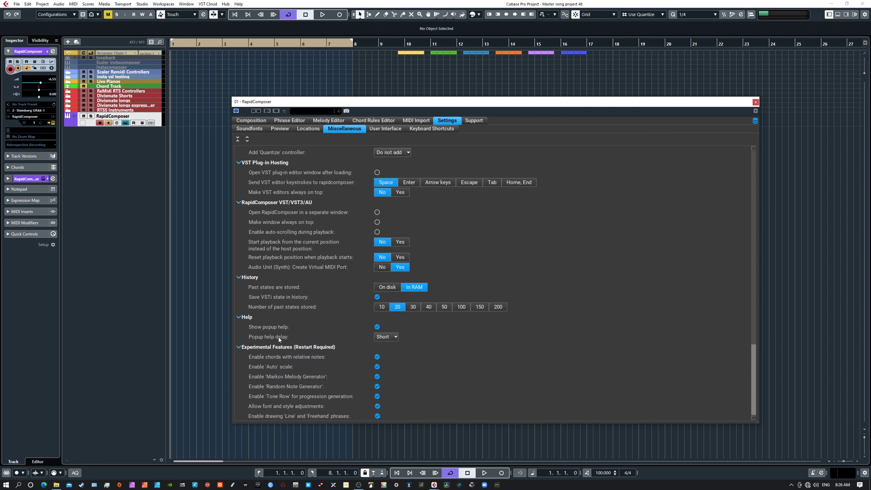
click(394, 337)
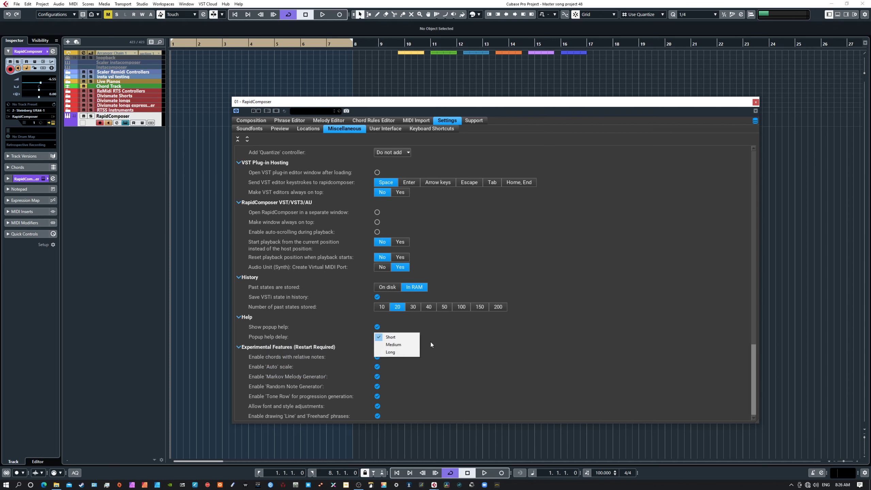
click(446, 342)
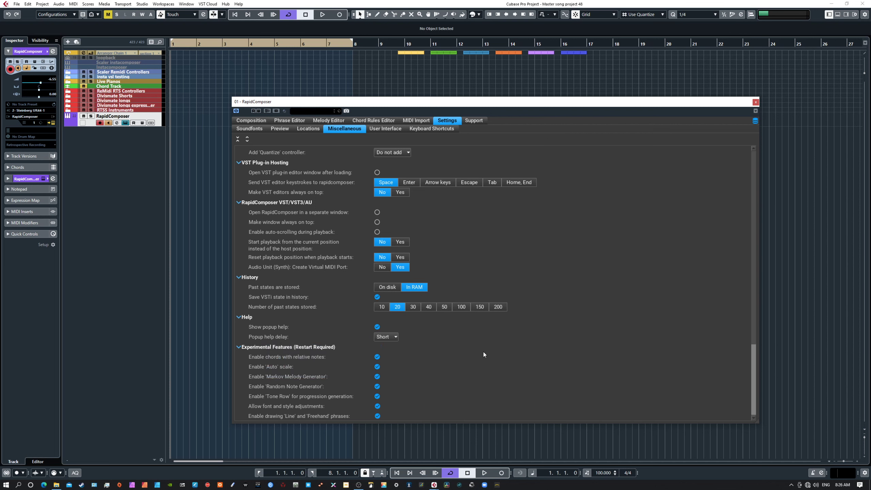
click(392, 336)
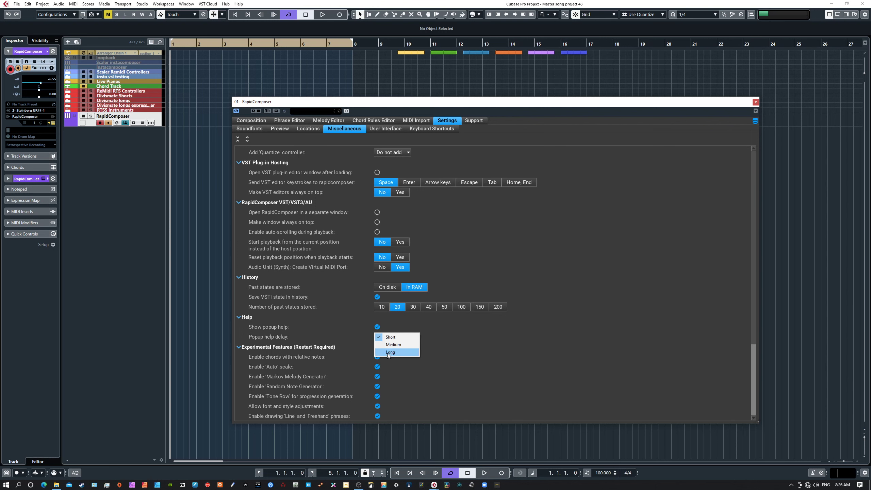
click(448, 338)
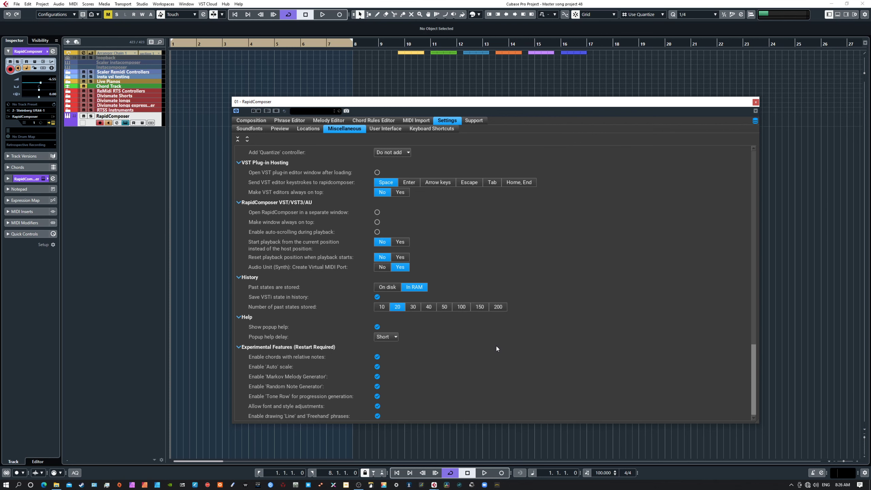
click(267, 122)
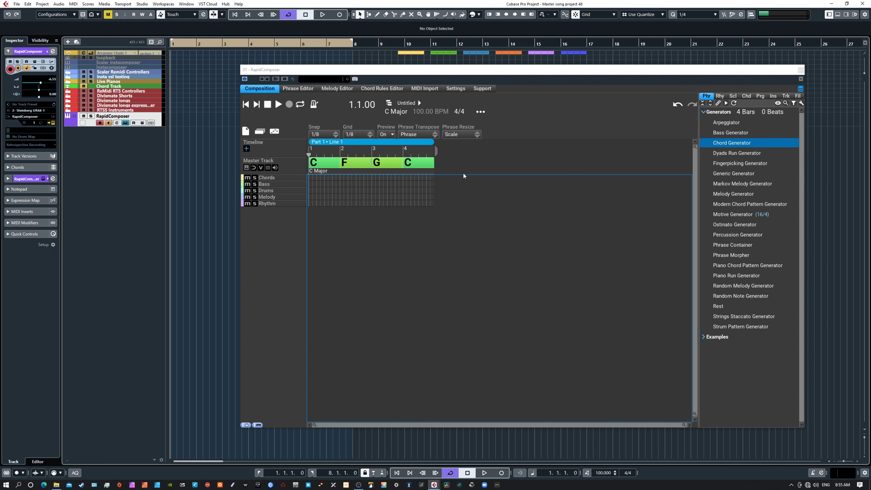
- Rename the untitled composition as Song 1 in the song structure
click(389, 105)
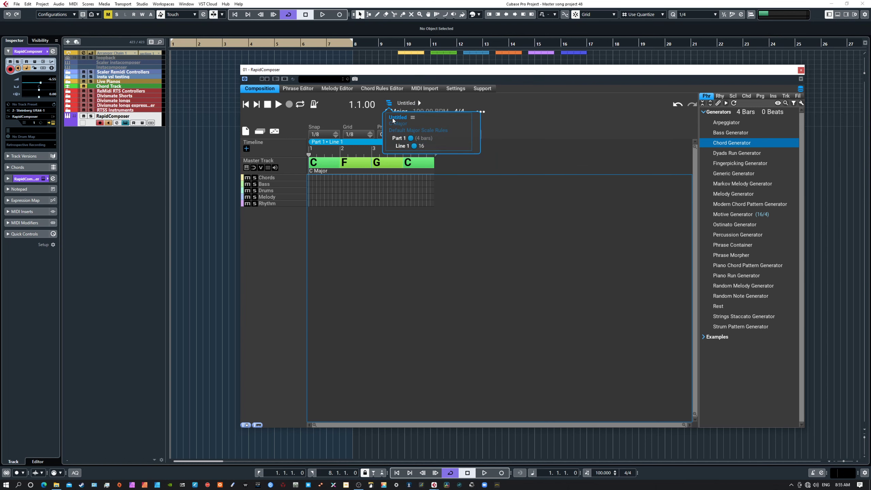
double_click(398, 118)
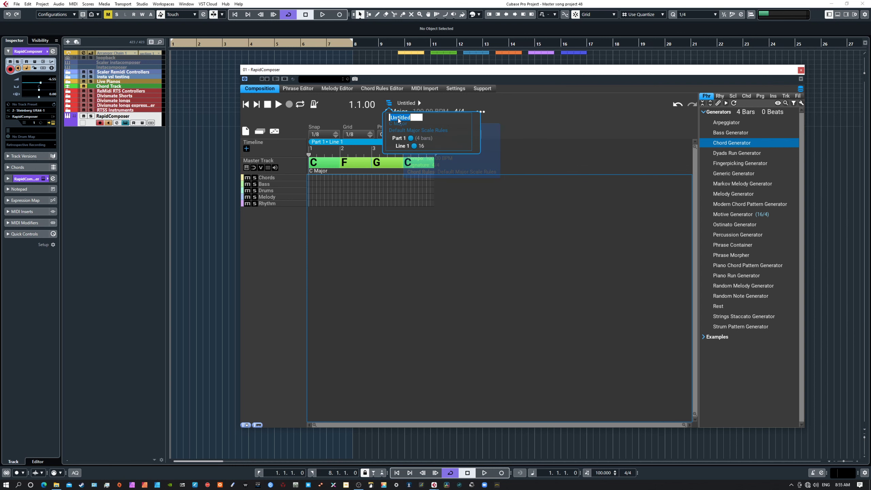
text(Song 1)
key(Return)
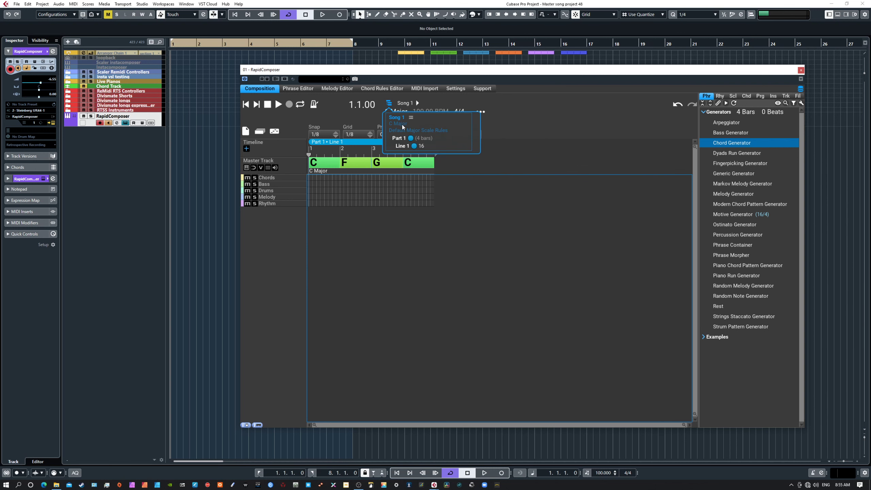
- Rename Part 1 of the song structure as Intro
mouse_move(393, 144)
double_click(398, 139)
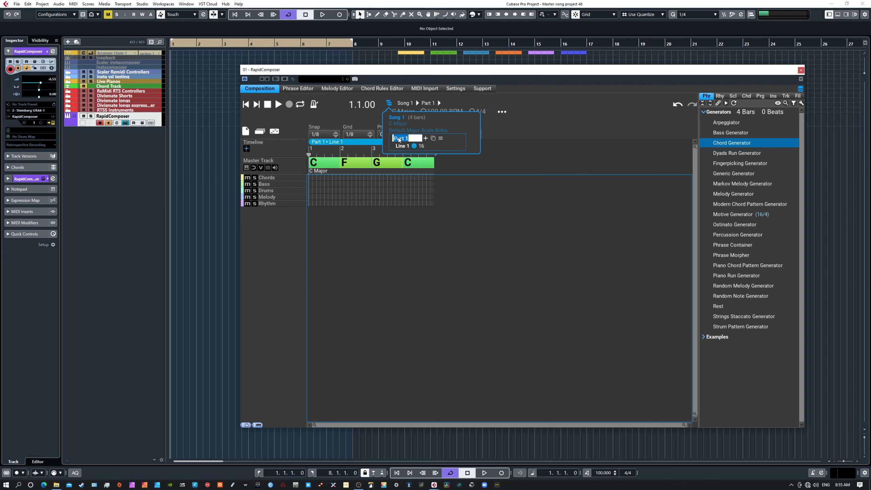
key(BackSpace)
text(Intro)
key(Return)
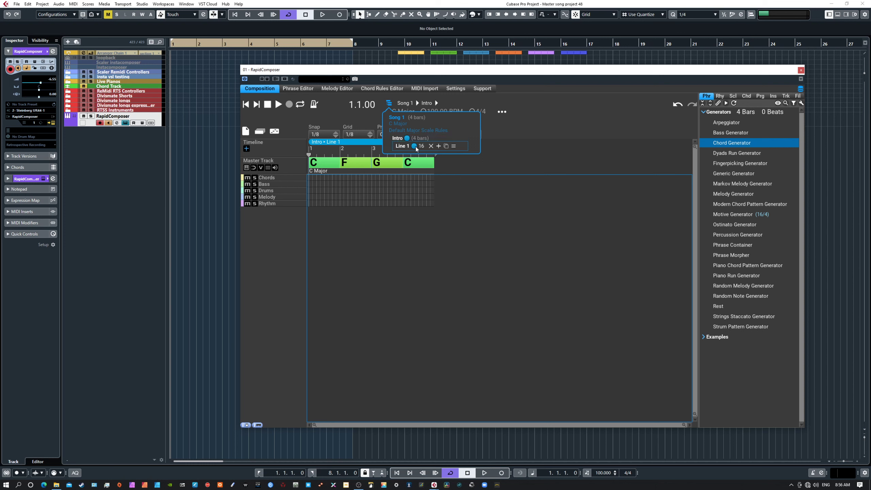
- Rename the Intro part's Line 1 as idea 1
double_click(400, 146)
text(idea 1)
key(Return)
- Try out adding an empty line named idea 2 to the Intro part and delete that line again
click(438, 146)
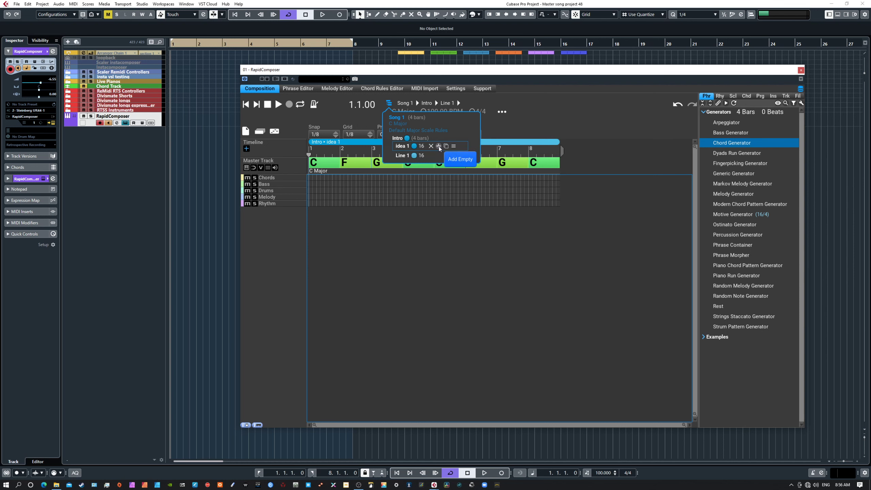
click(434, 243)
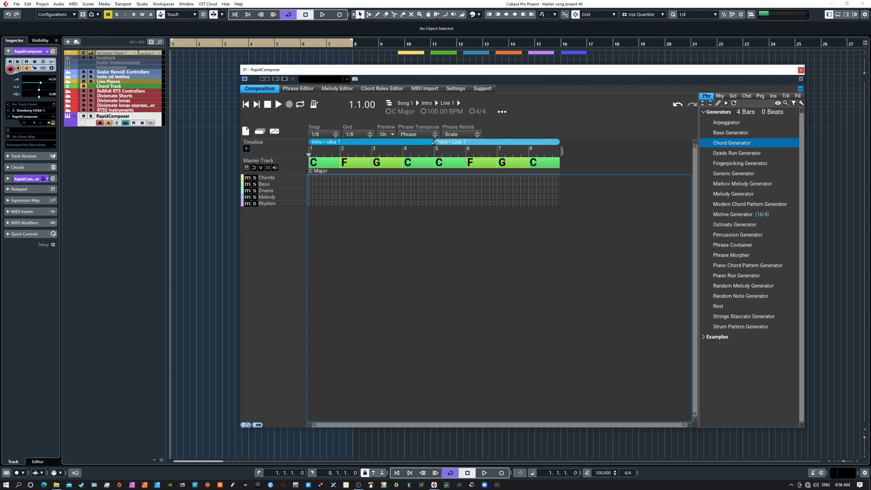
click(389, 103)
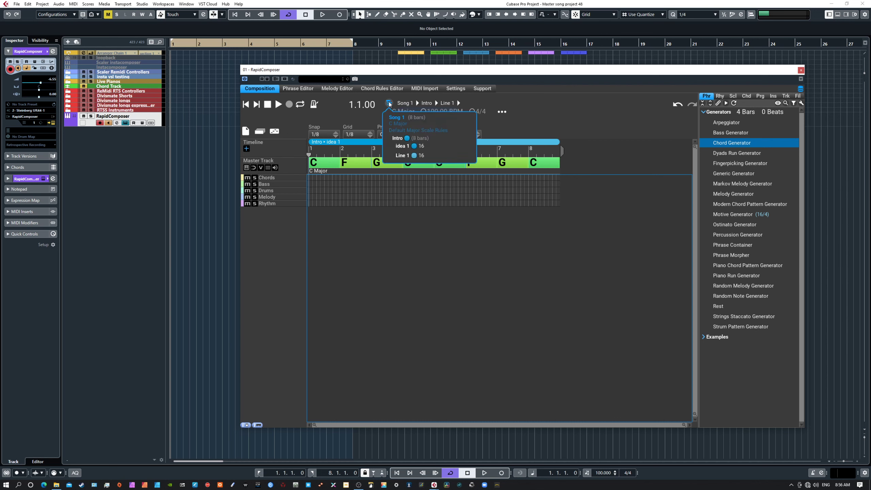
double_click(401, 155)
text(idea)
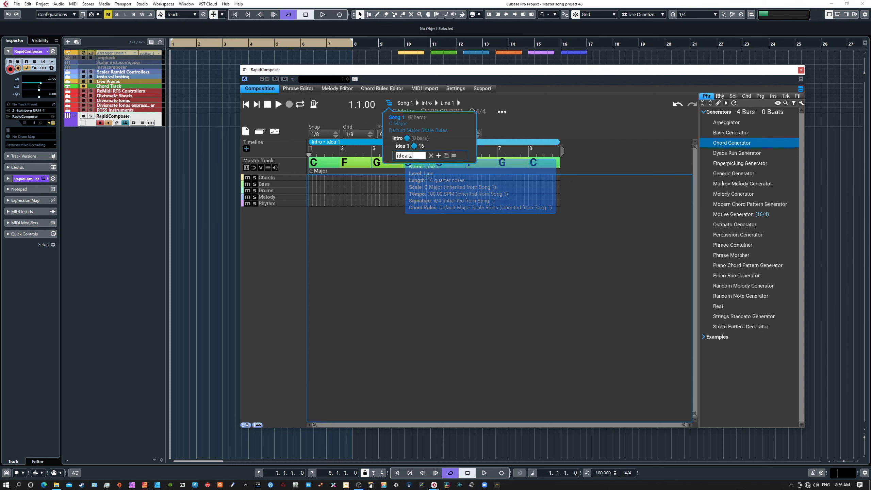
text(2)
key(Return)
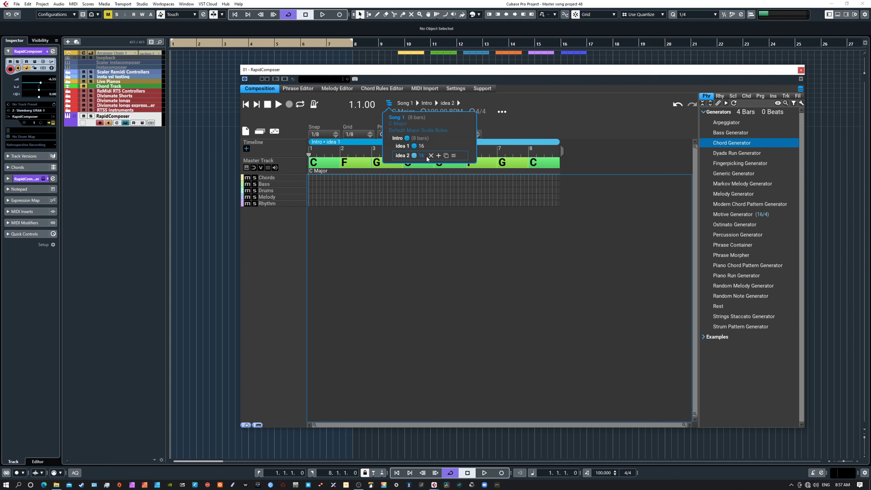
click(431, 155)
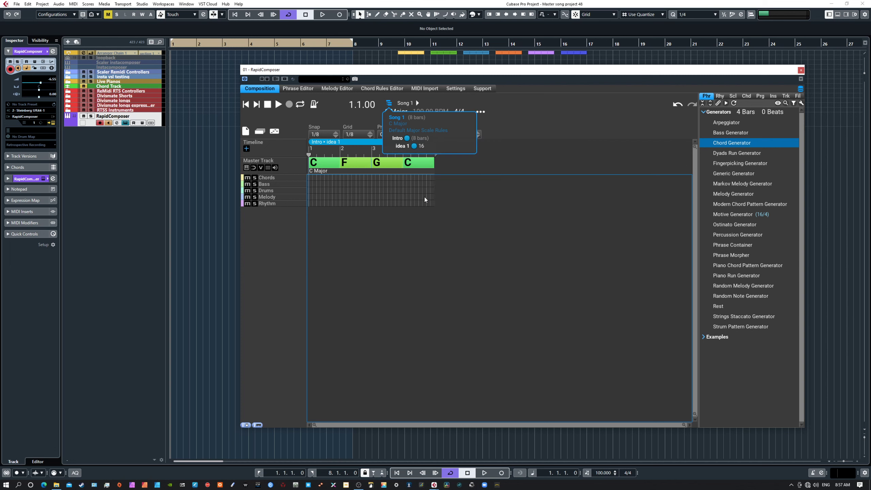
- Add an empty line below idea 1 in the Intro part and name it idea 2
mouse_move(405, 146)
click(439, 146)
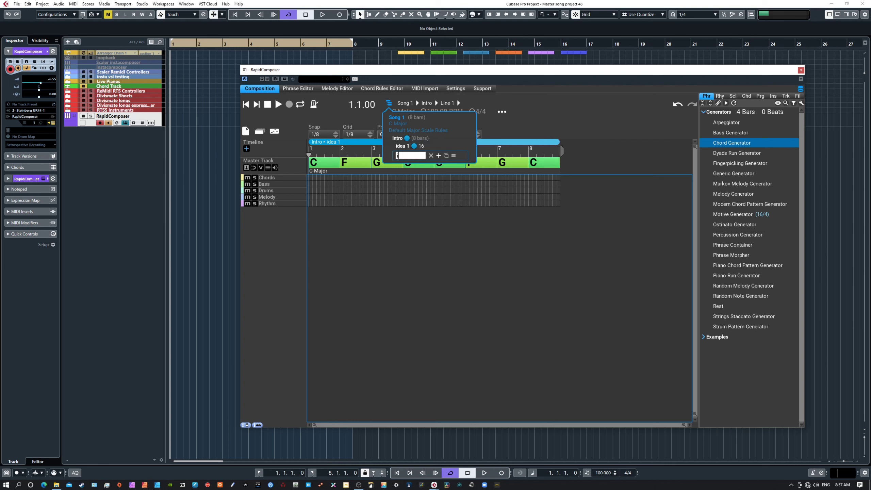
text(idea 2)
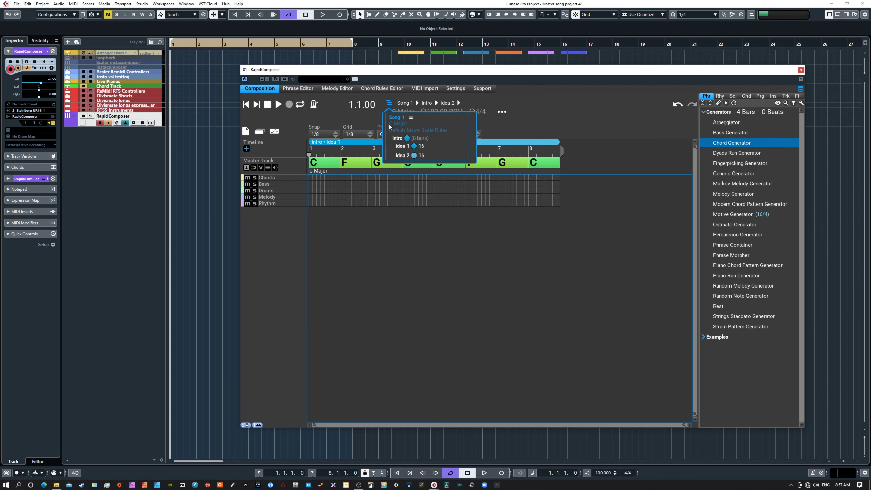
click(415, 225)
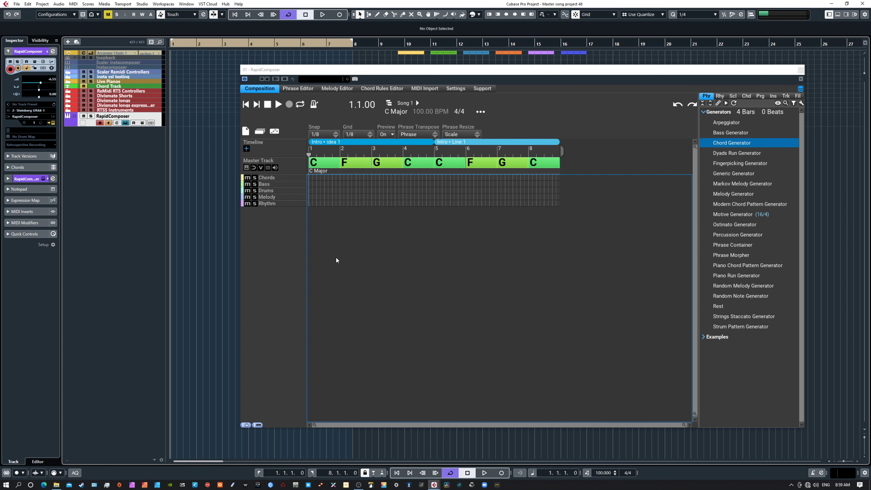
- Add an empty part after the Intro and name it Verse
click(389, 103)
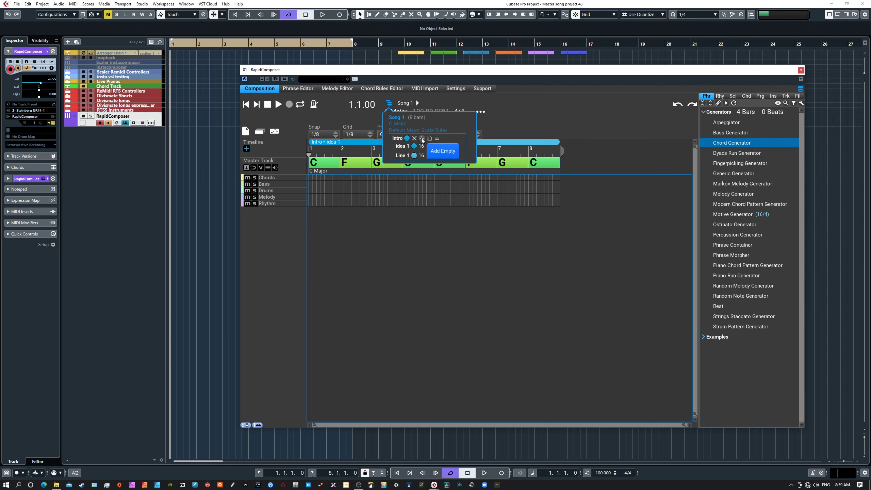
click(421, 139)
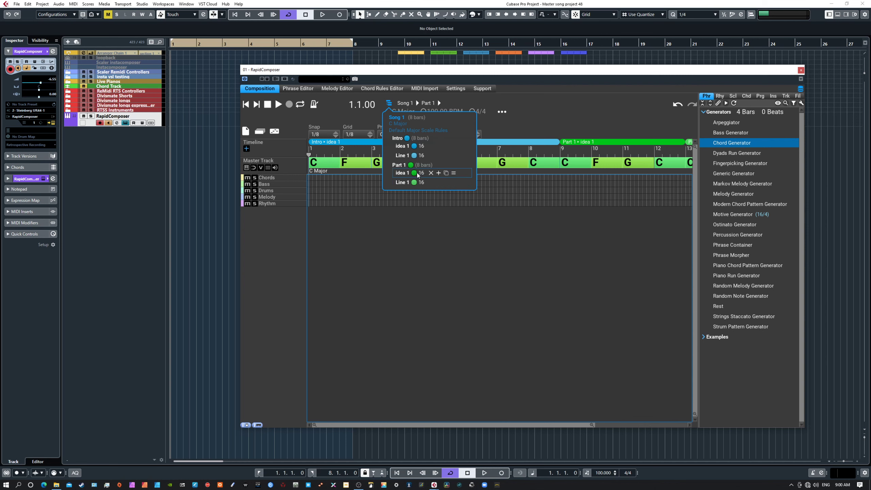
mouse_move(418, 174)
double_click(398, 165)
text(Verse)
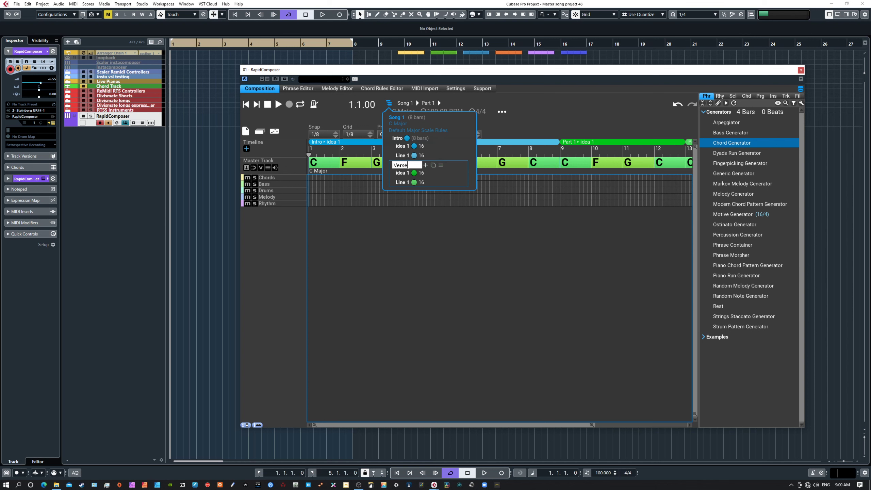
key(Return)
- Rename the Verse part's Line 1 as idea 2
click(403, 183)
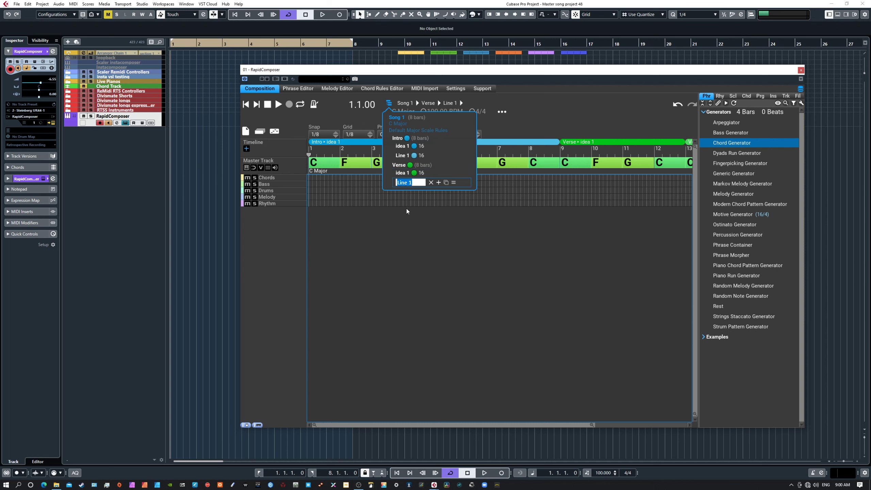
text(idea 2)
key(Return)
- Change the Verse part's hue to orange and close the song structure
click(410, 166)
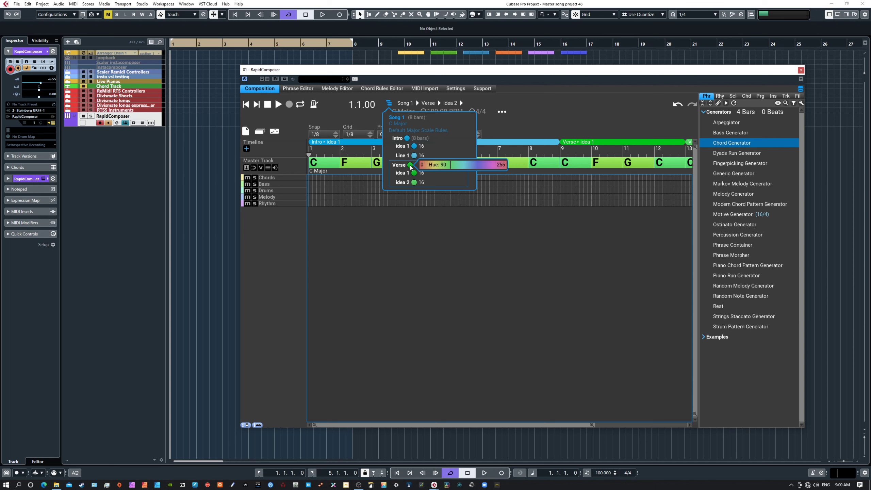
click(432, 166)
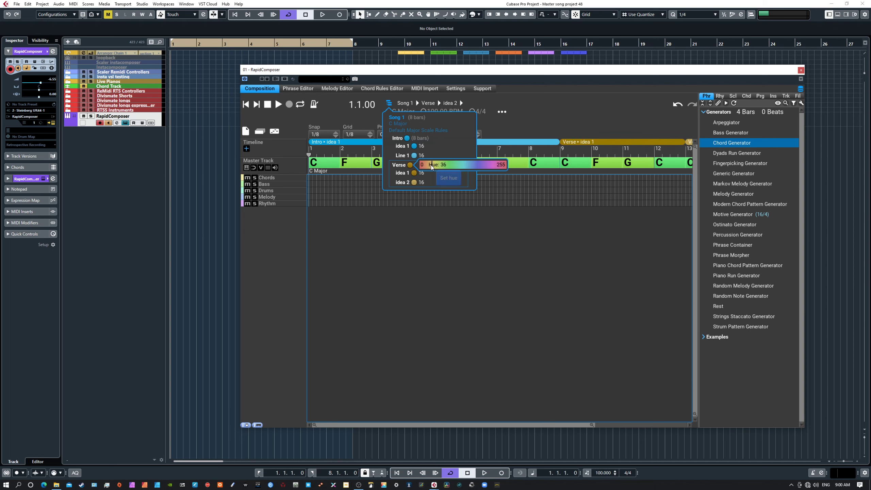
click(435, 167)
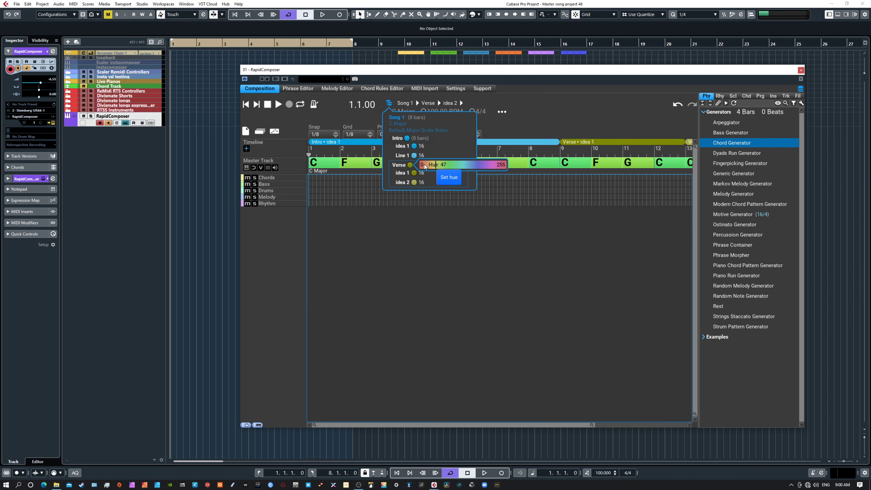
click(425, 167)
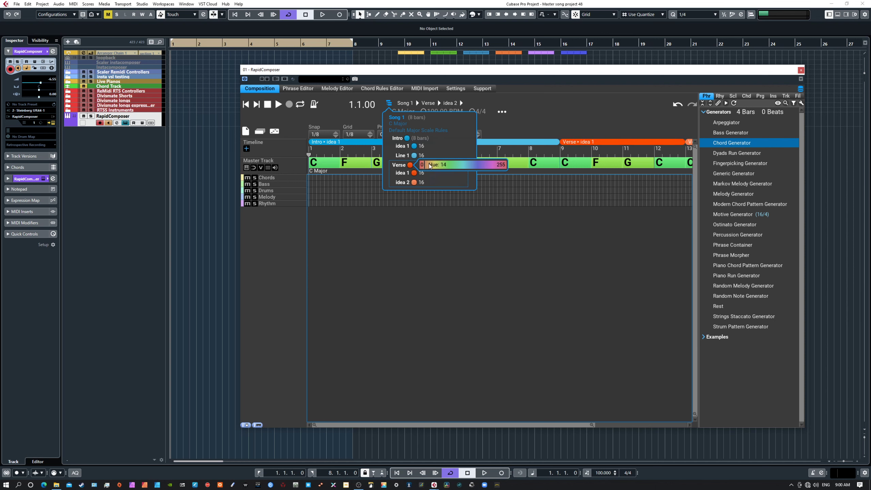
click(427, 167)
click(447, 221)
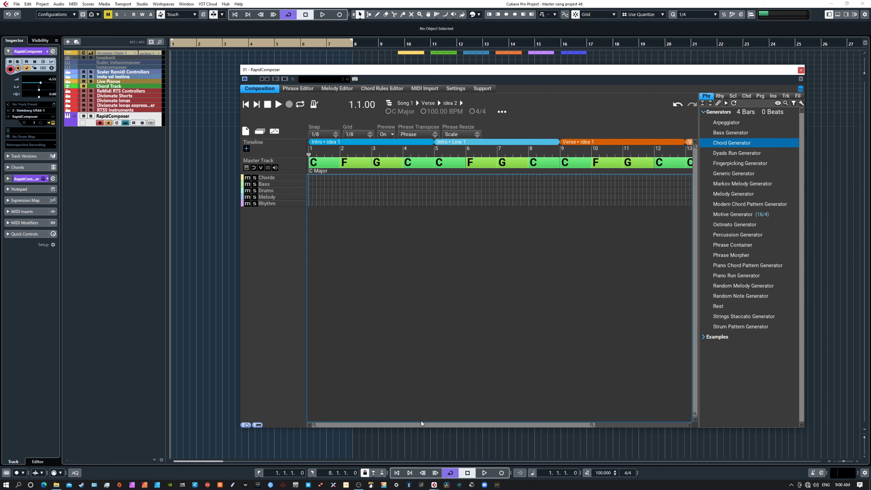
- Fit the whole composition in view and rename the Intro part's Line 1 as idea 2 in the song structure
double_click(441, 422)
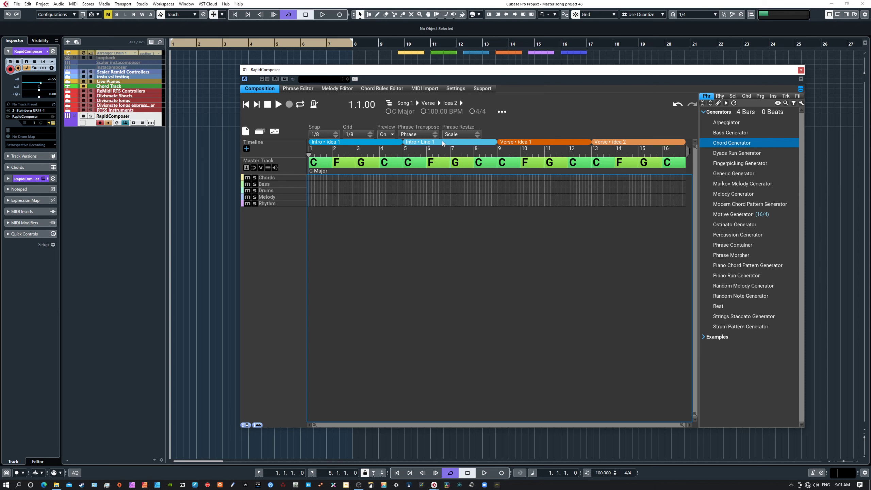
click(389, 104)
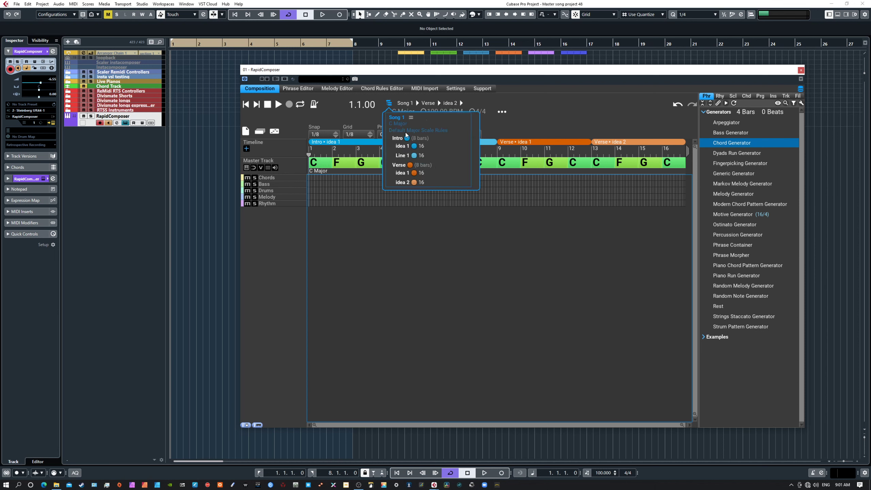
double_click(401, 156)
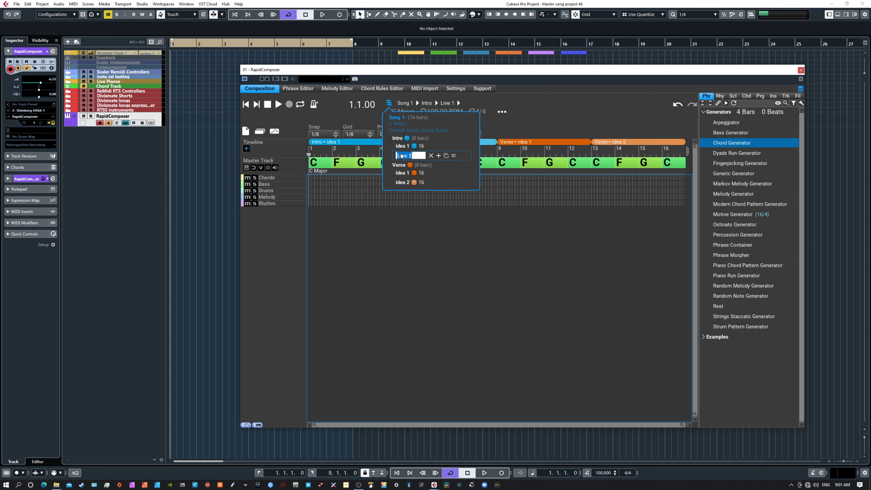
text(idea 2)
key(Return)
click(402, 226)
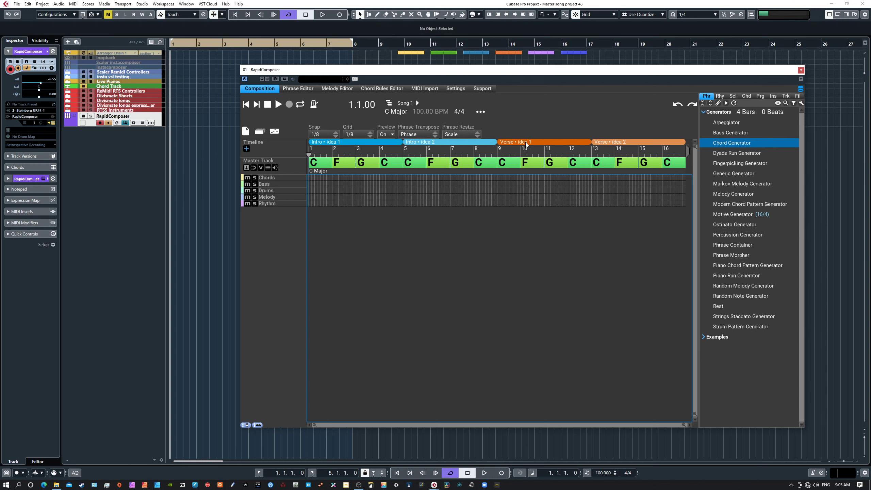
- Zoom the timeline in and out to examine how the Intro and Verse lines are laid out over the bars
mouse_move(525, 144)
mouse_down()
mouse_move(389, 145)
mouse_move(523, 145)
mouse_up()
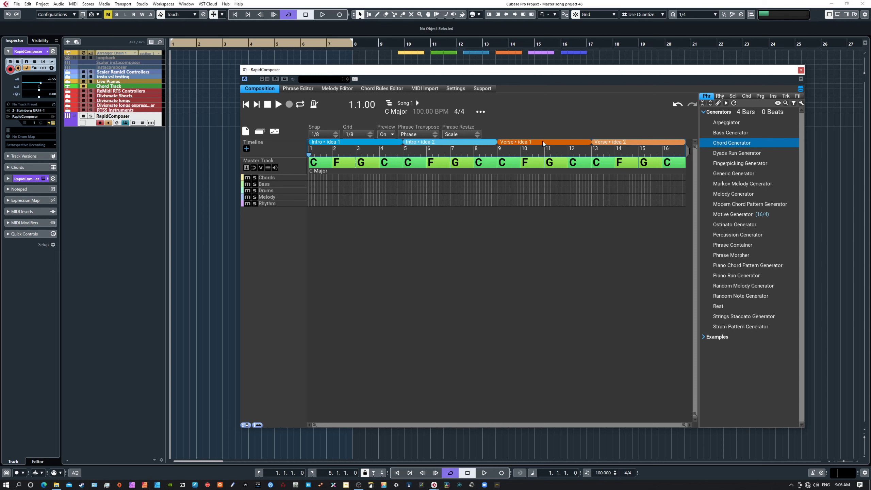
click(543, 233)
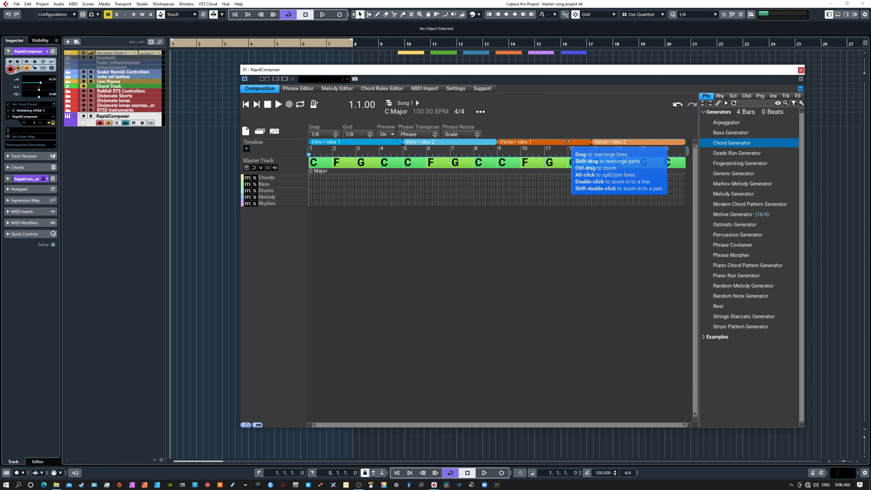
scroll(556, 141, down, 2)
scroll(555, 141, down, 2)
scroll(556, 142, up, 4)
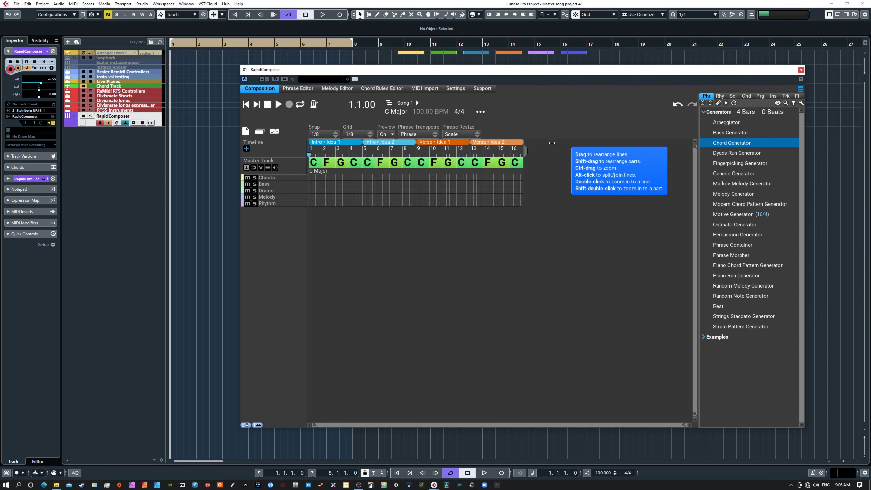
scroll(558, 143, down, 2)
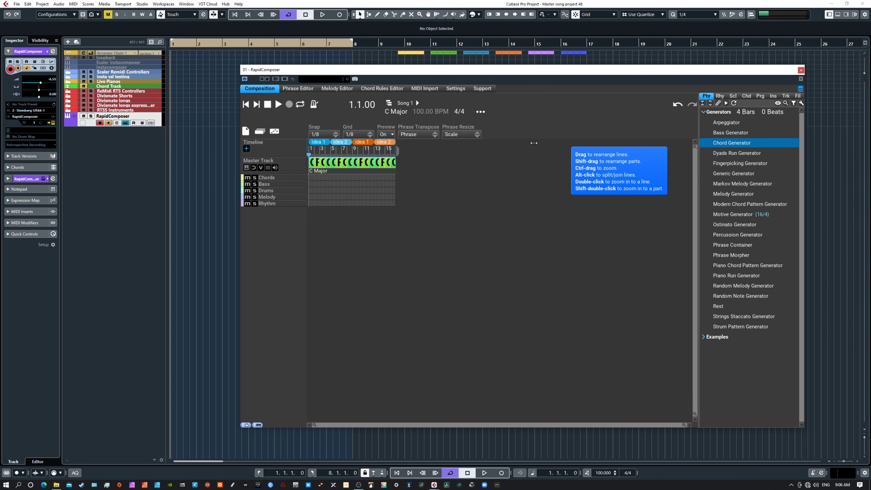
scroll(563, 143, up, 4)
scroll(567, 143, down, 3)
scroll(562, 144, up, 3)
scroll(562, 144, up, 2)
scroll(565, 145, down, 3)
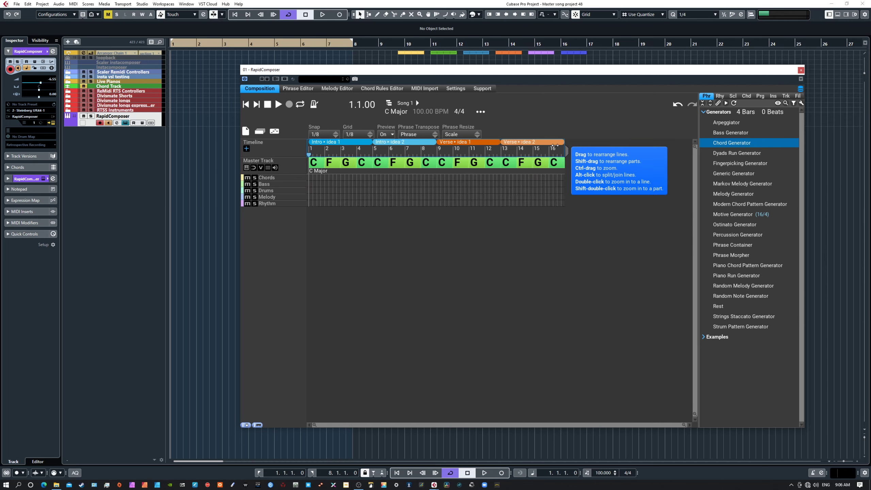
scroll(573, 145, up, 4)
scroll(574, 146, down, 3)
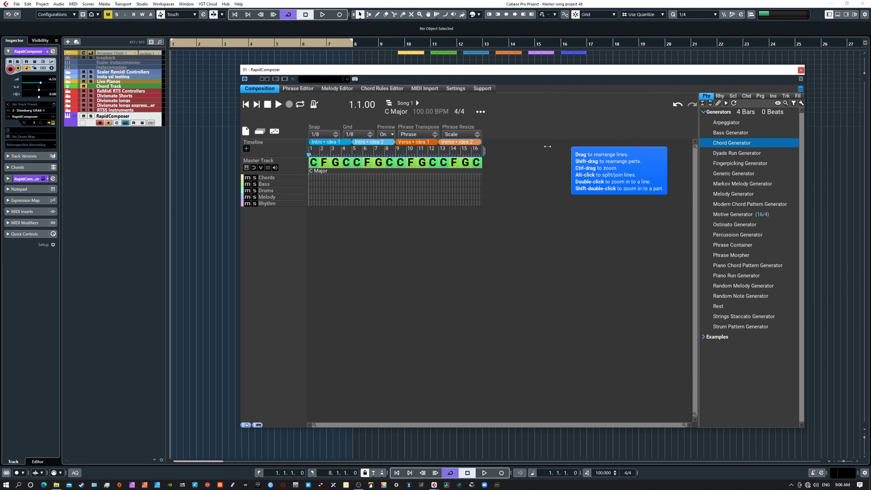
scroll(566, 147, up, 2)
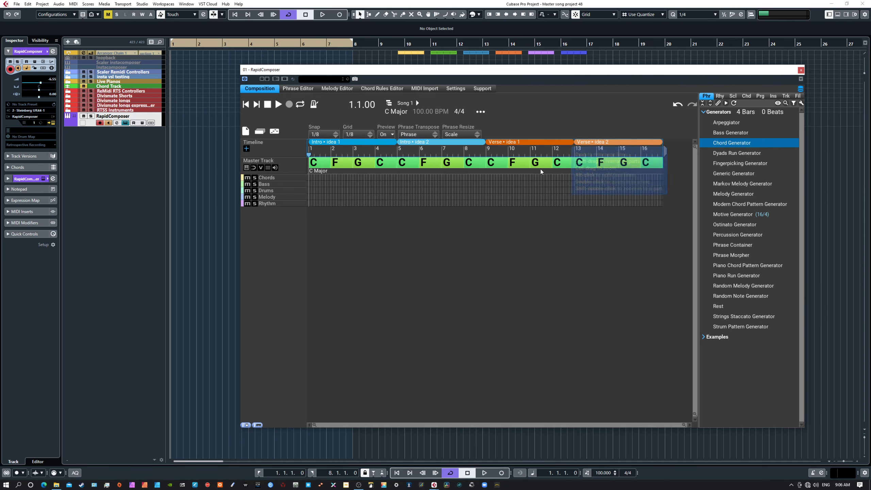
click(557, 228)
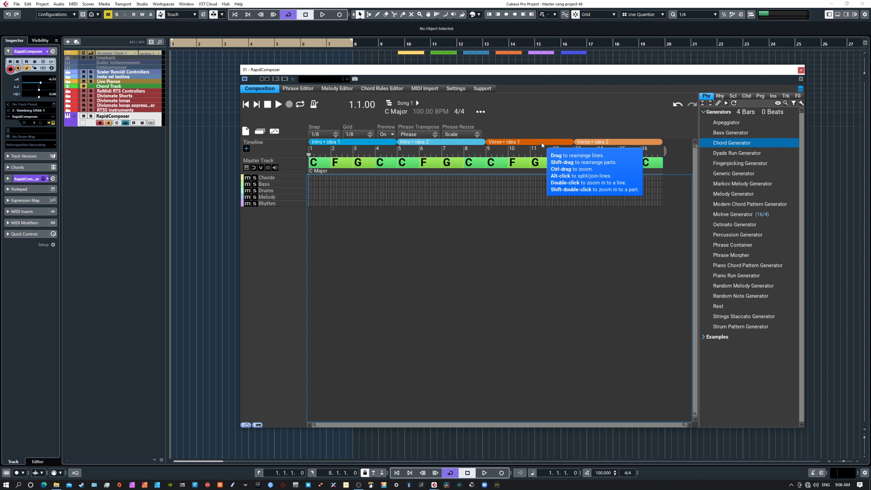
- Split the Verse part's idea 1 line in two at bar 11
alt+click(530, 142)
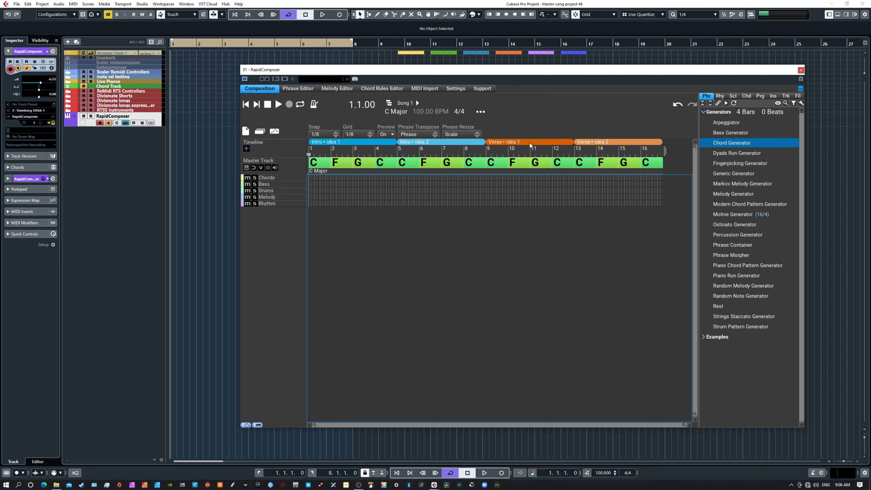
mouse_move(538, 170)
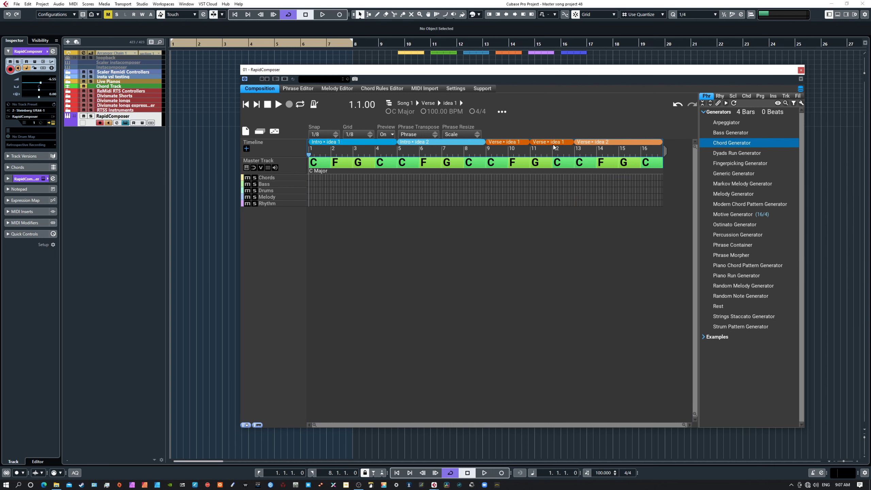
mouse_move(549, 142)
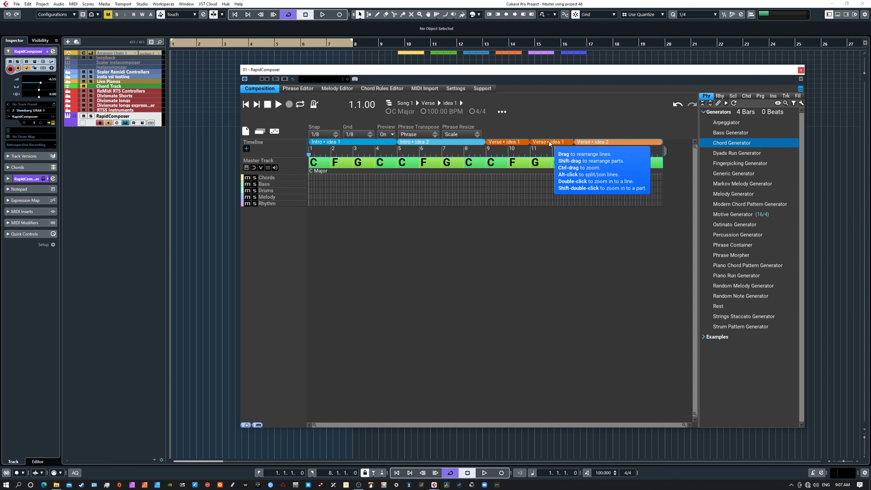
- Isolate the Intro part's idea 2 line, split it within bar 6, and return to the full timeline
double_click(431, 143)
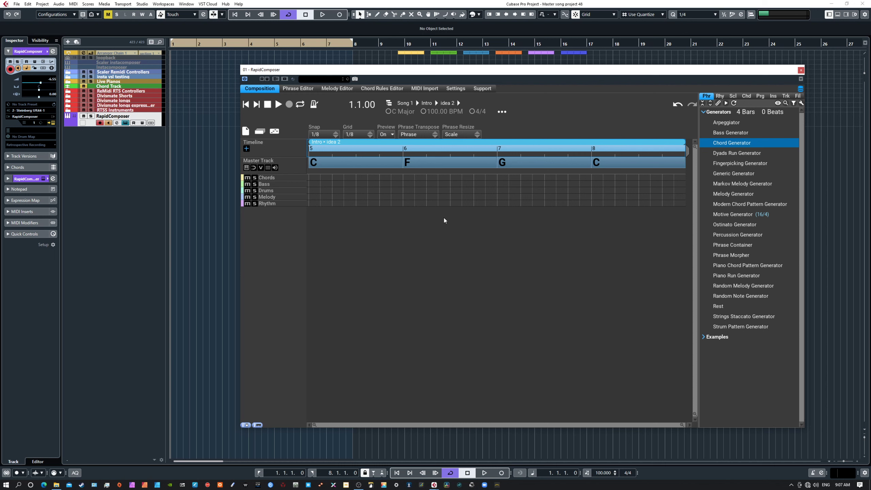
click(438, 144)
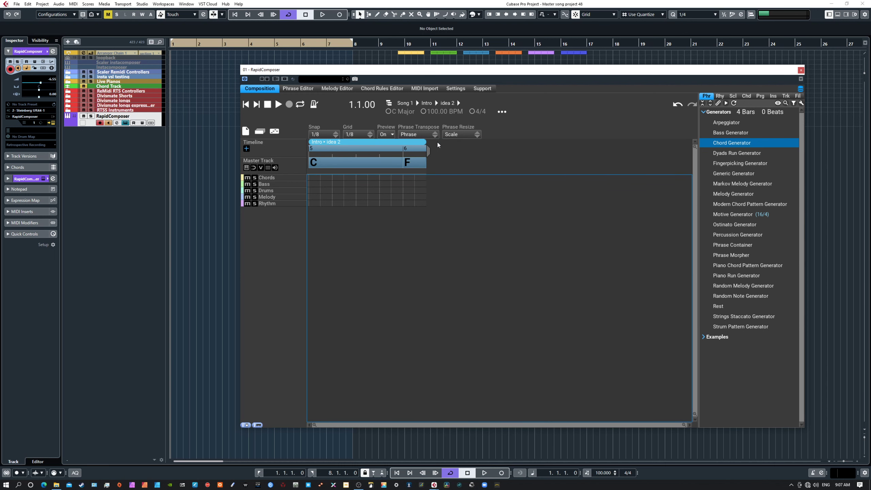
double_click(483, 275)
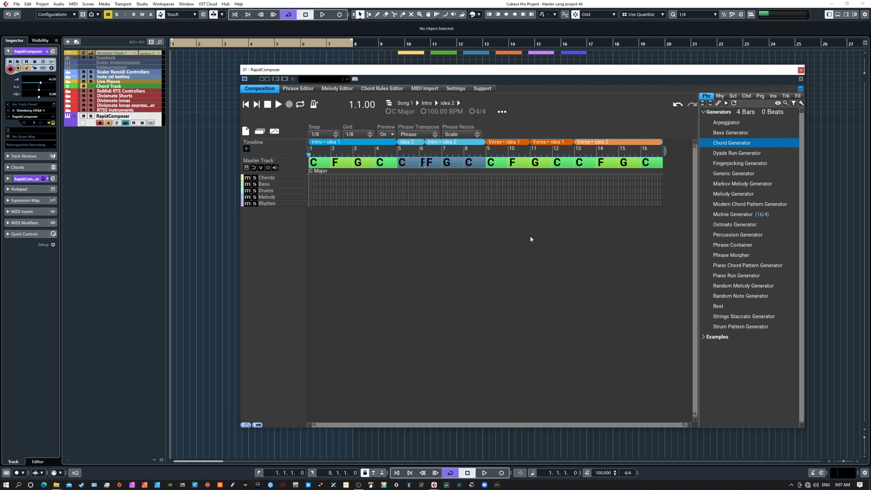
- Rearrange the parts on the timeline so the whole Verse comes before the Intro
drag(516, 147, 613, 148)
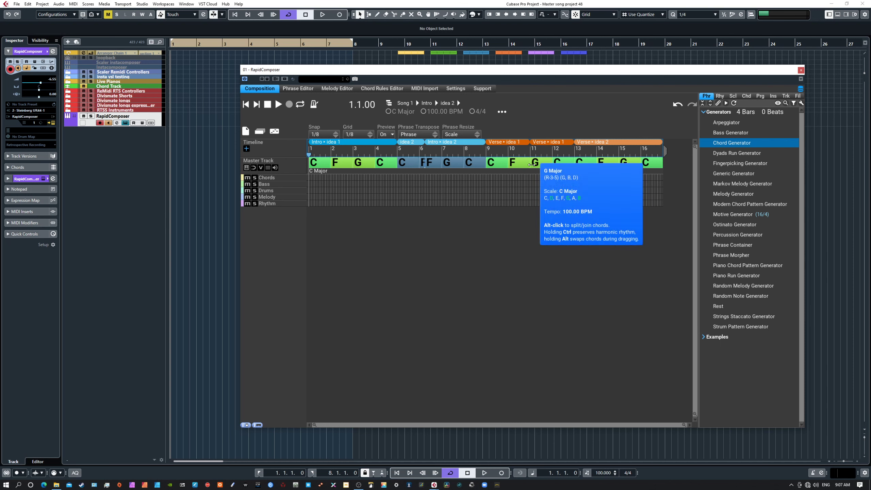
drag(511, 144, 384, 147)
click(454, 229)
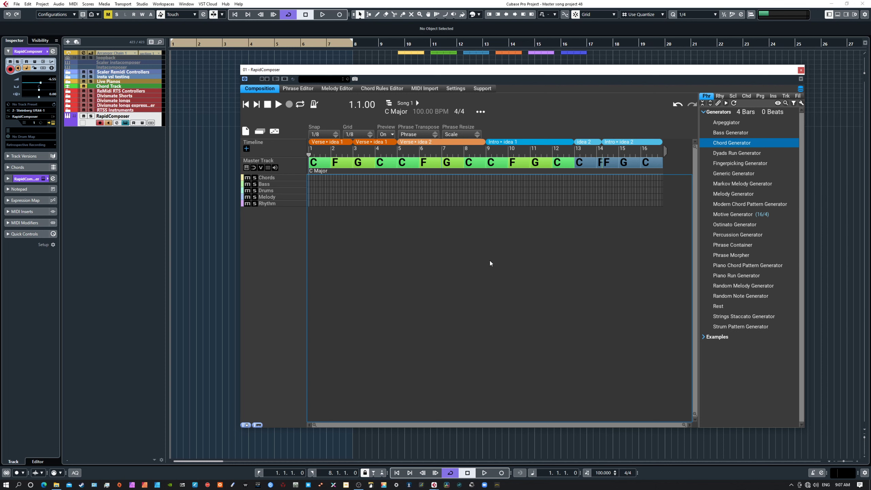
- Undo the part rearrangement and line splits, redo a rearrangement once, and undo it again
click(678, 105)
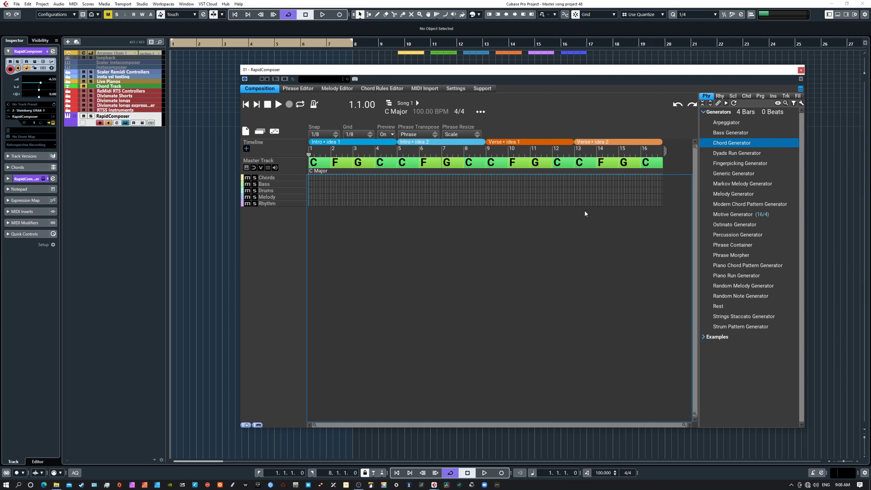
click(690, 107)
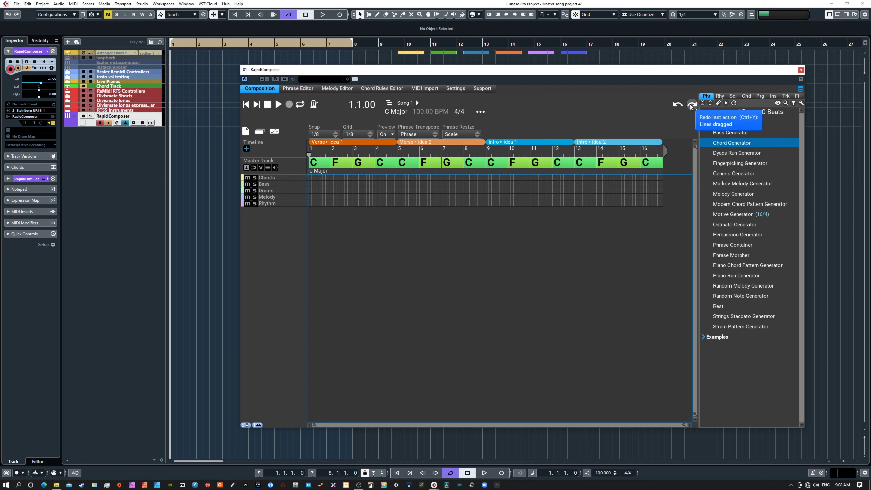
click(678, 104)
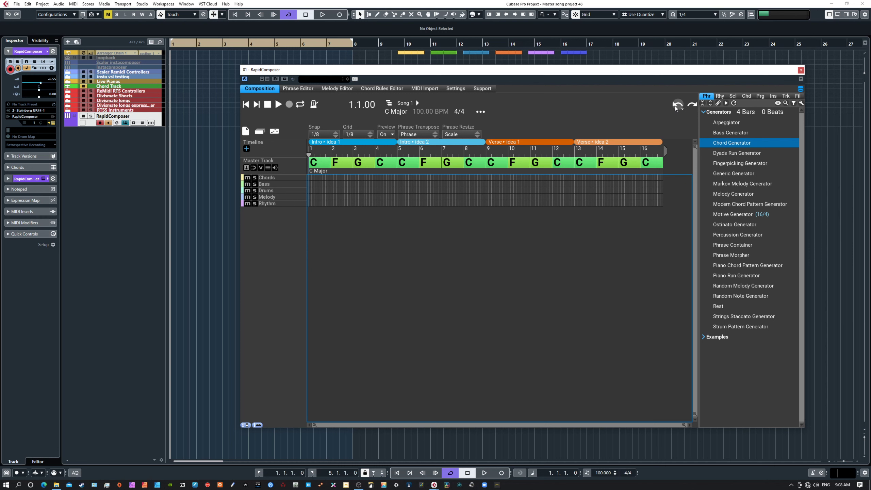
click(367, 272)
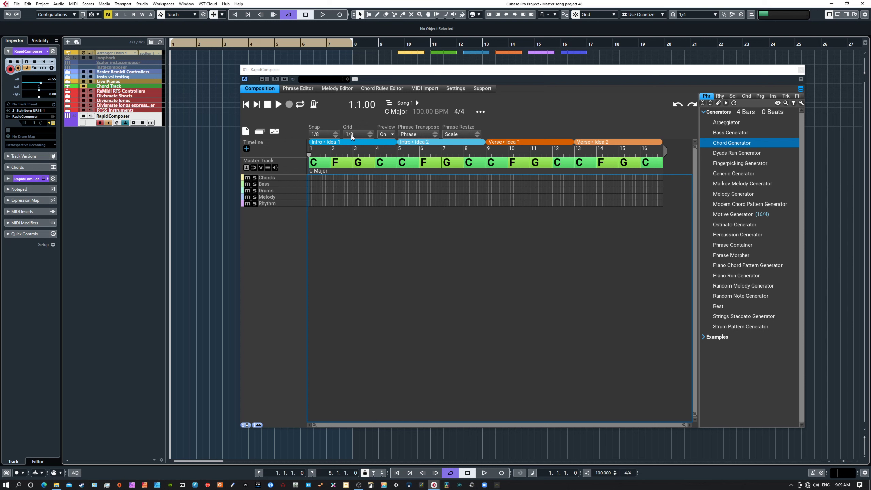
- Set both snap and grid to 1/16 and zoom in on the Intro part's idea 1 line
click(323, 138)
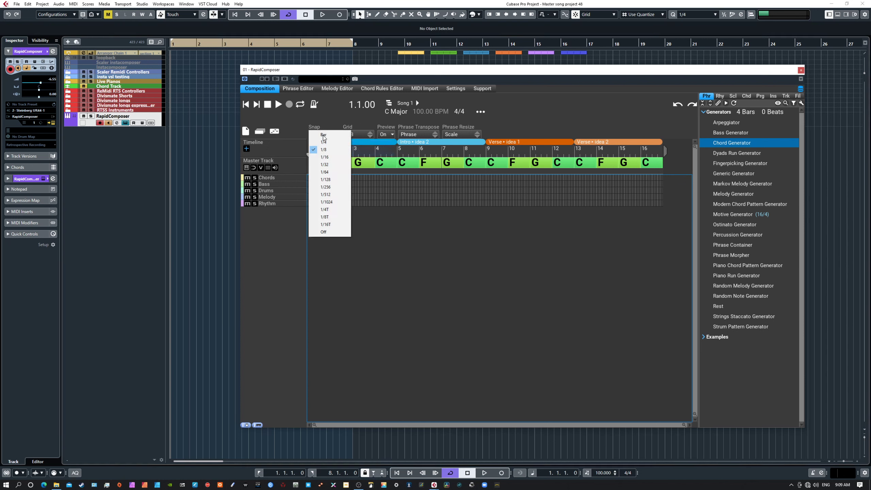
click(355, 145)
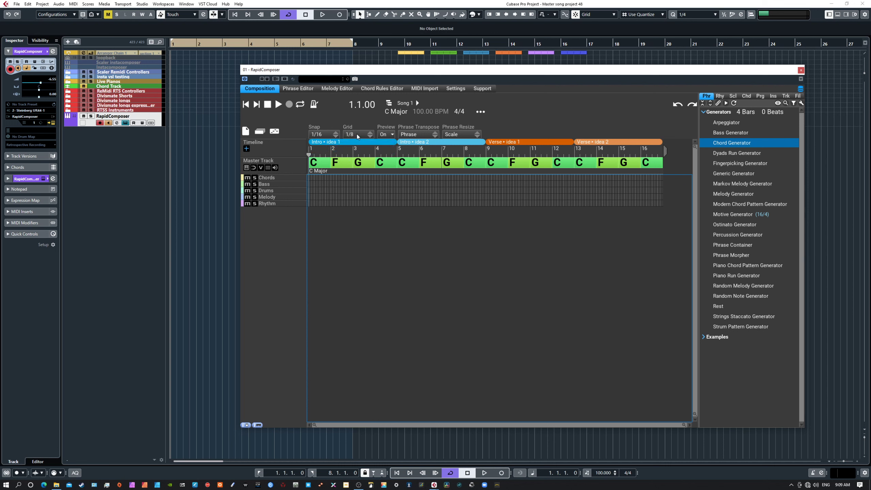
click(357, 134)
click(362, 157)
click(357, 142)
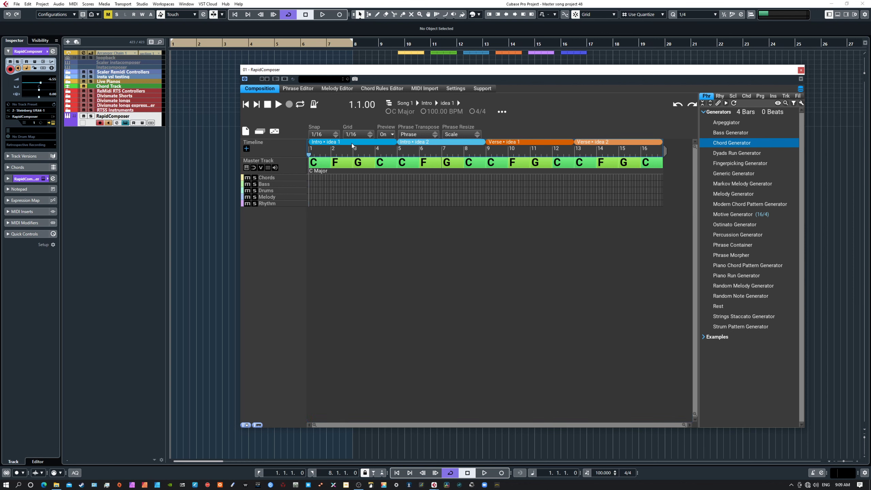
double_click(352, 146)
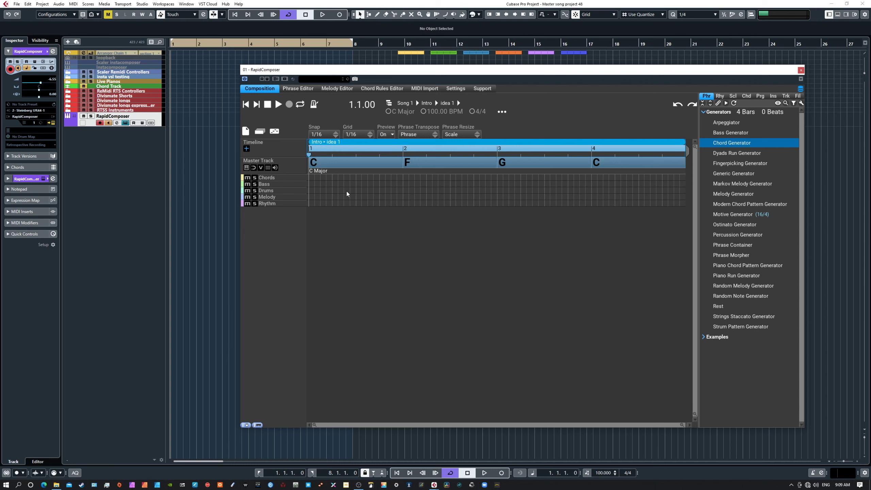
- Set both snap and grid to 1/8
click(327, 135)
click(326, 132)
click(364, 137)
click(363, 129)
scroll(367, 150, down, 2)
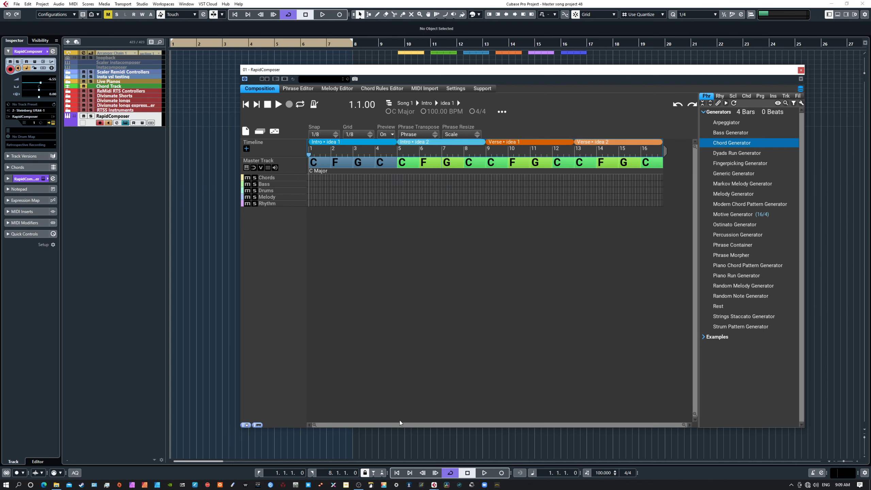
double_click(356, 144)
double_click(357, 145)
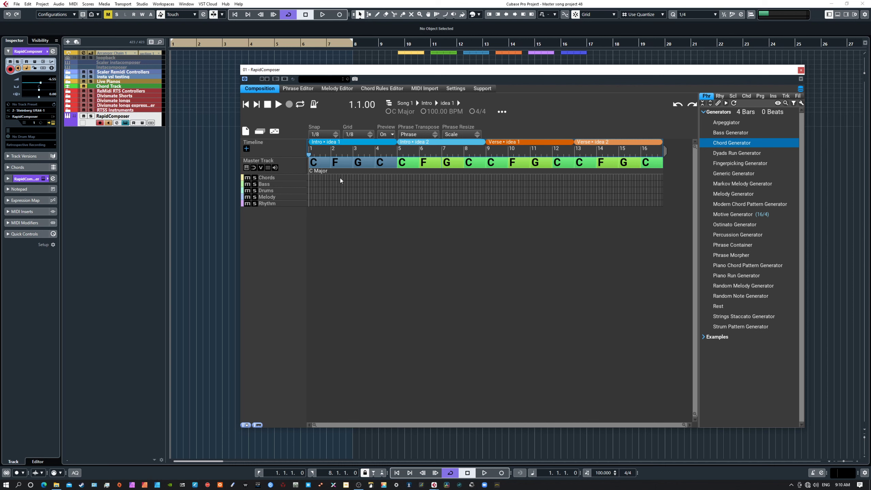
click(275, 132)
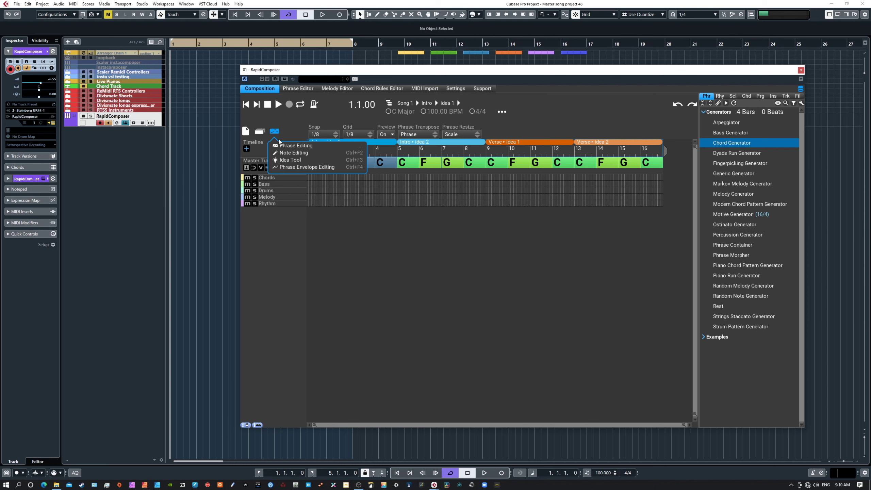
click(292, 122)
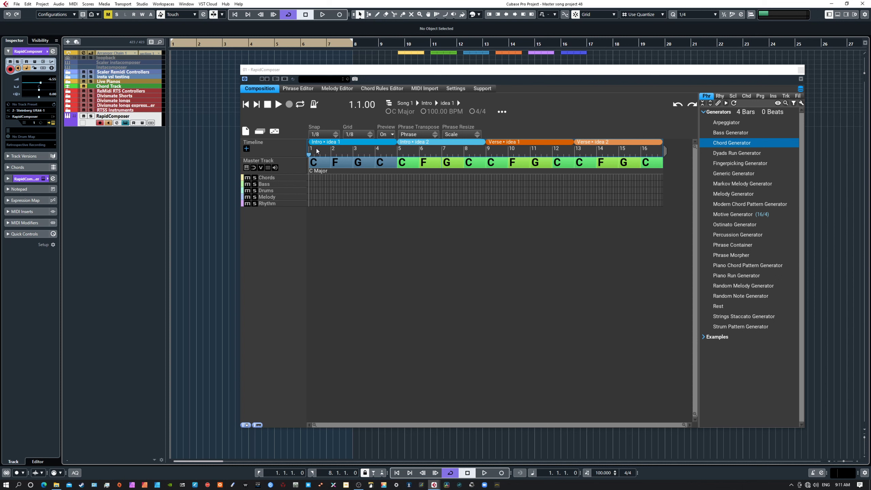
- Select time ranges on the timeline ruler, first across bars 1 to 6, then bars 9 to 12, and finally about bars 6 to 8
drag(317, 149, 425, 152)
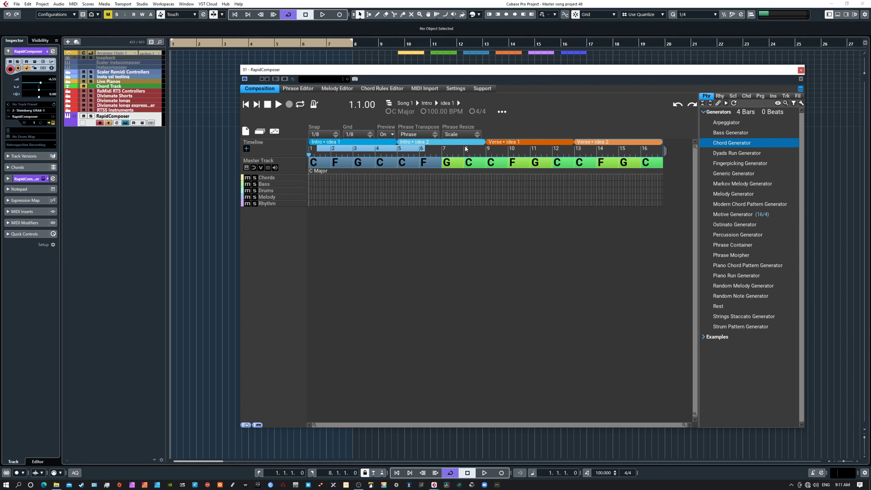
drag(489, 150, 576, 160)
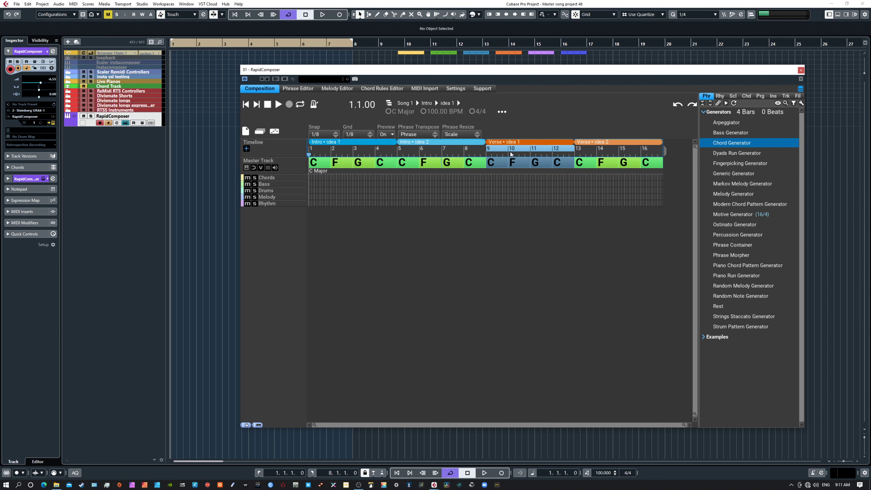
drag(356, 149, 457, 150)
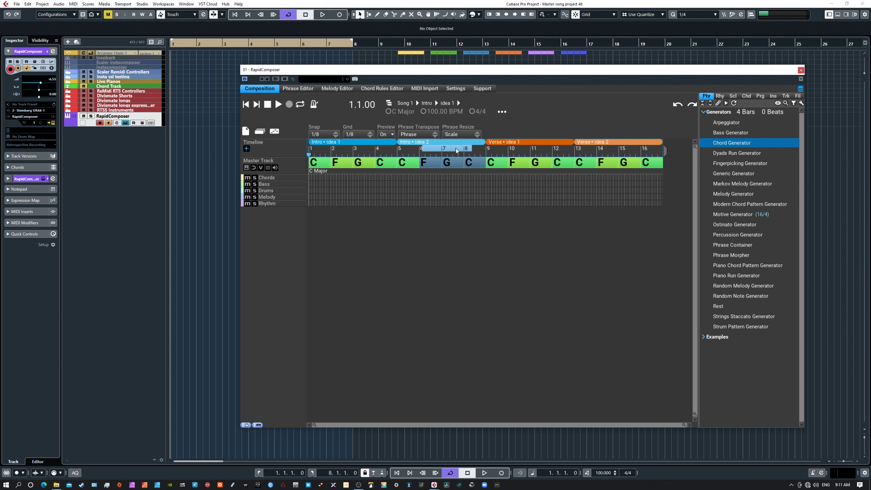
- Set the snap to 1/4 and select bars 5 to 8 on the timeline ruler
click(318, 134)
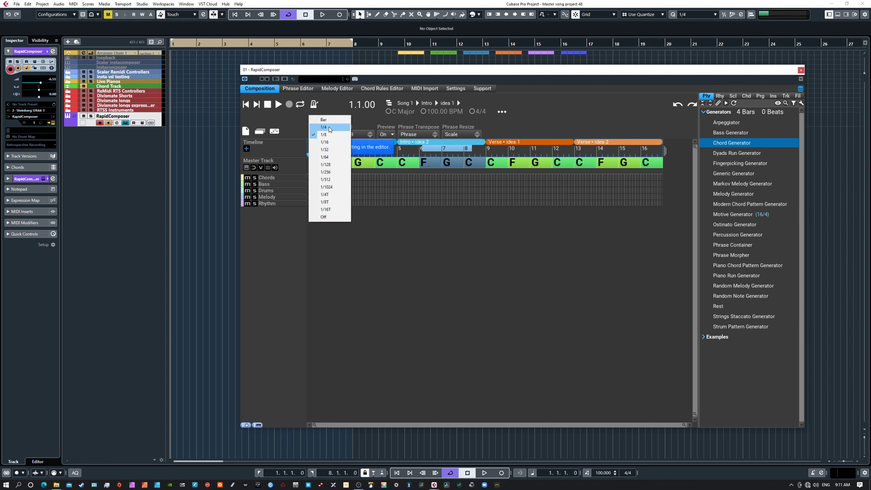
click(330, 128)
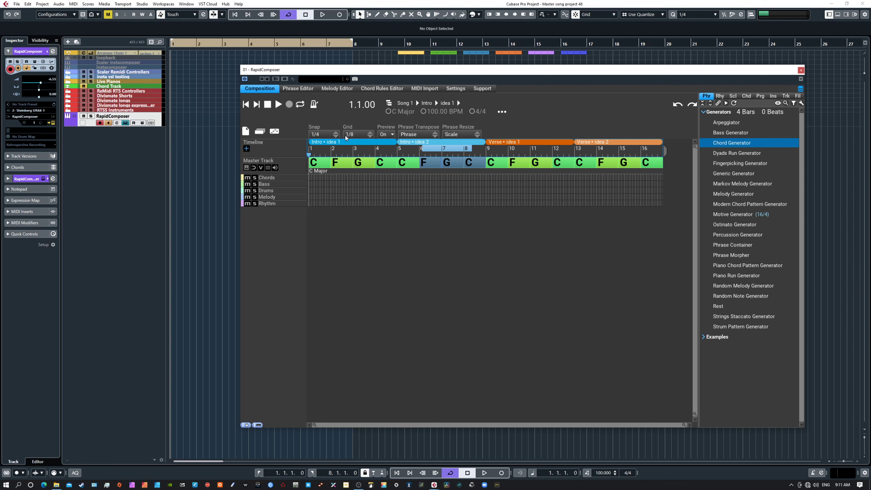
click(401, 149)
drag(402, 150, 486, 151)
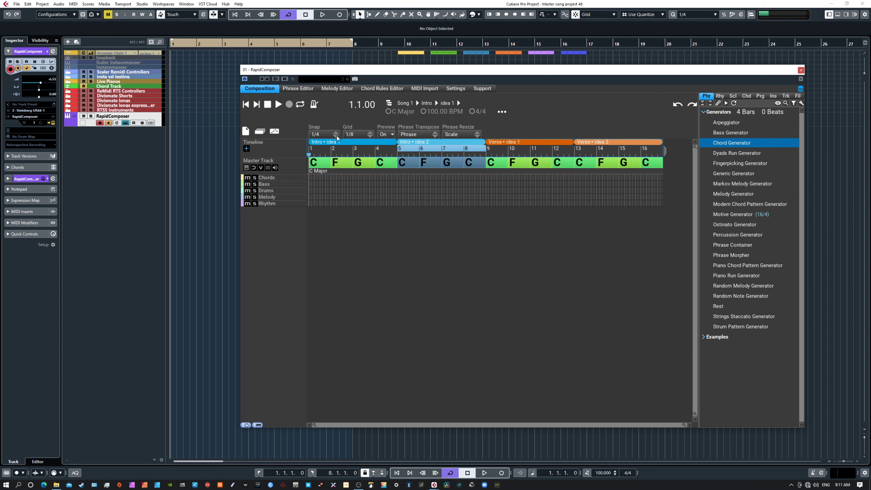
- Set the snap to 1/32 and select a range from bar 9 to nearly the end of bar 12 on the timeline ruler
click(322, 133)
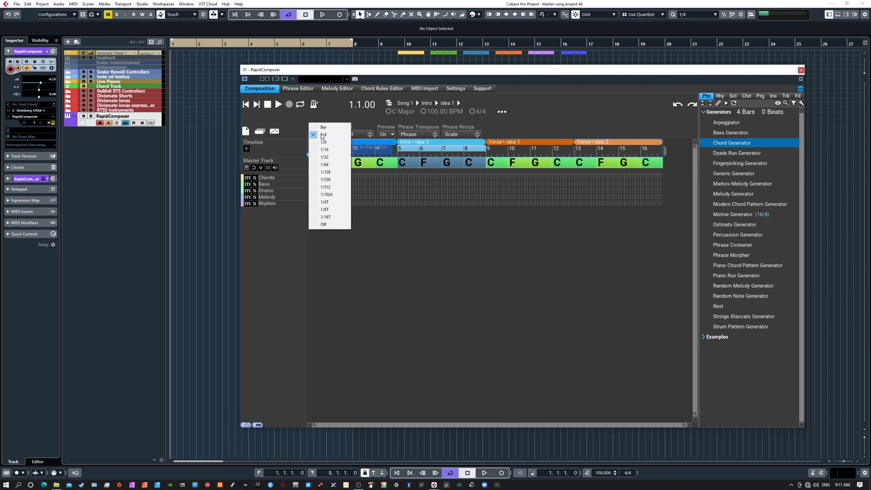
click(324, 157)
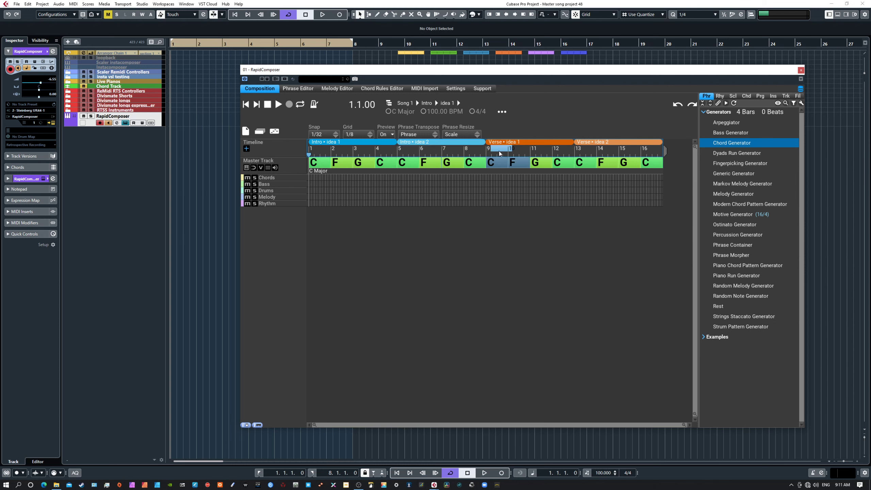
drag(507, 152, 567, 153)
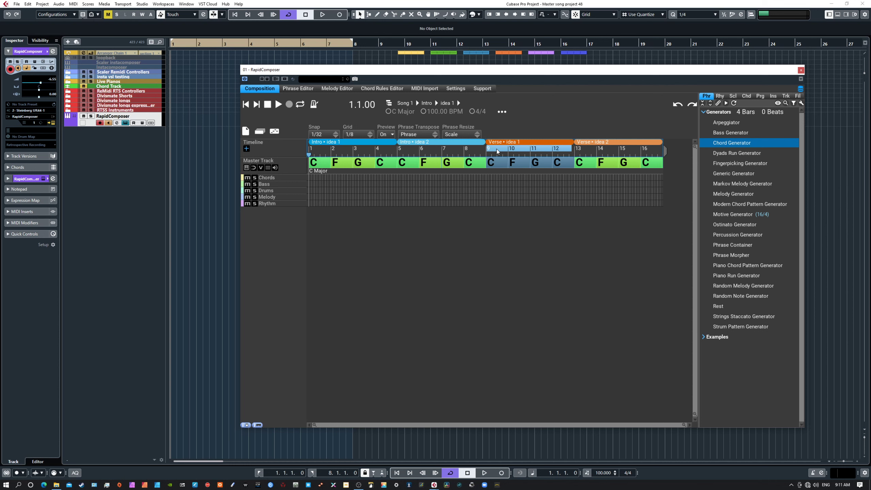
- Set the snap to Bar and select the four whole bars 5 to 8 under Intro idea 2
click(321, 135)
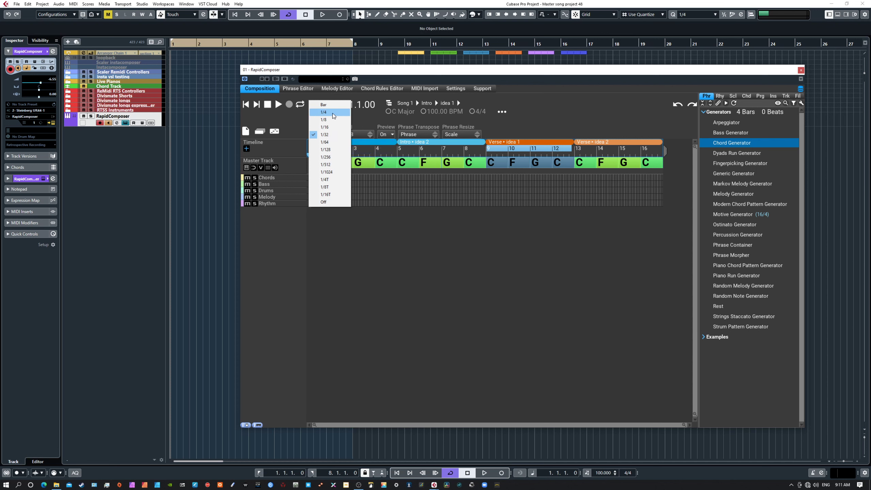
click(324, 104)
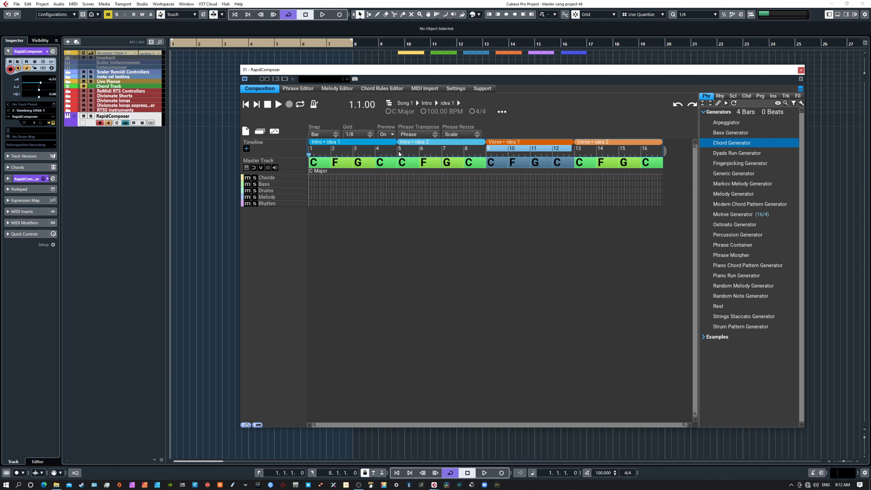
drag(400, 150, 473, 165)
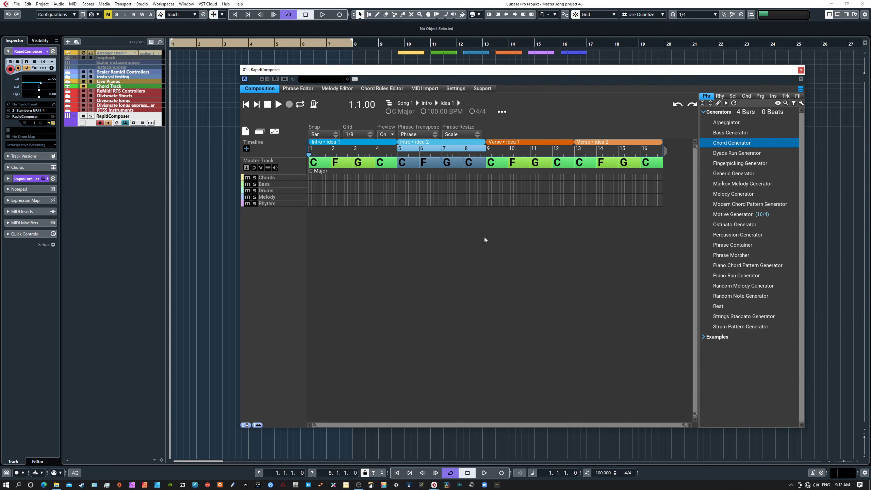
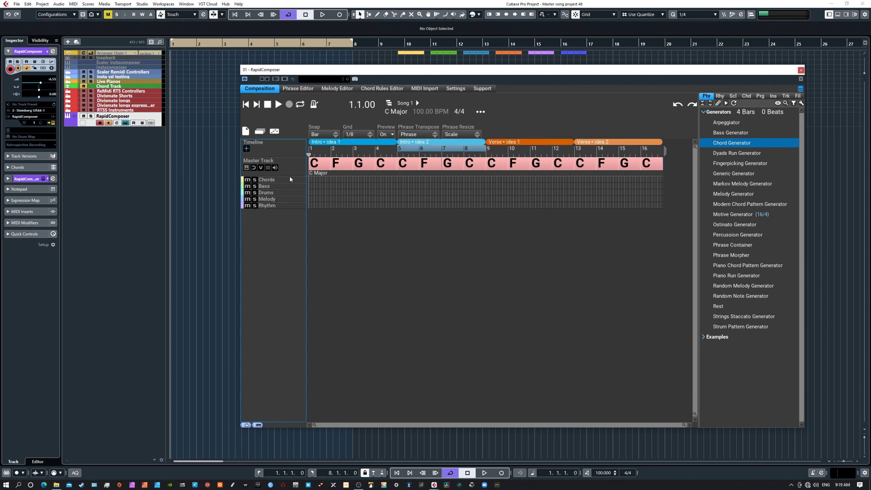
- Resize the Master Track's height and set its chord naming to Universal Notation (I, IIm, IIIm...)
drag(288, 175, 290, 167)
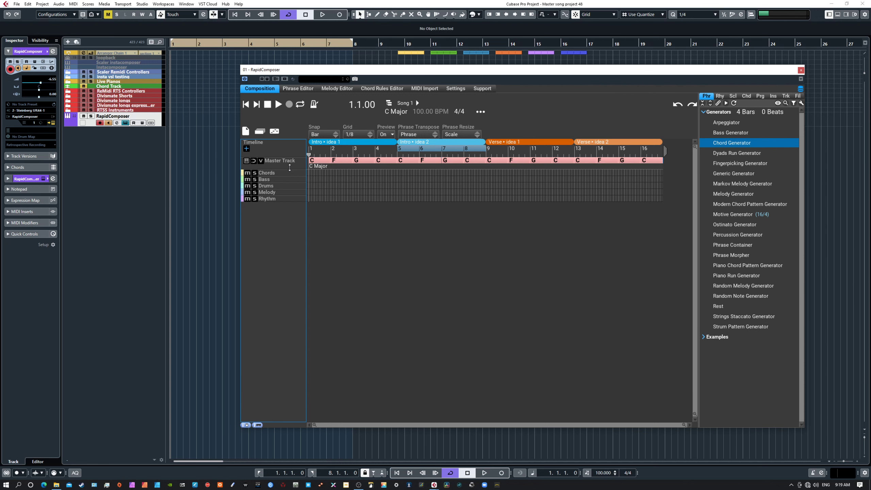
mouse_move(290, 168)
mouse_down()
mouse_move(285, 186)
mouse_move(287, 171)
mouse_up()
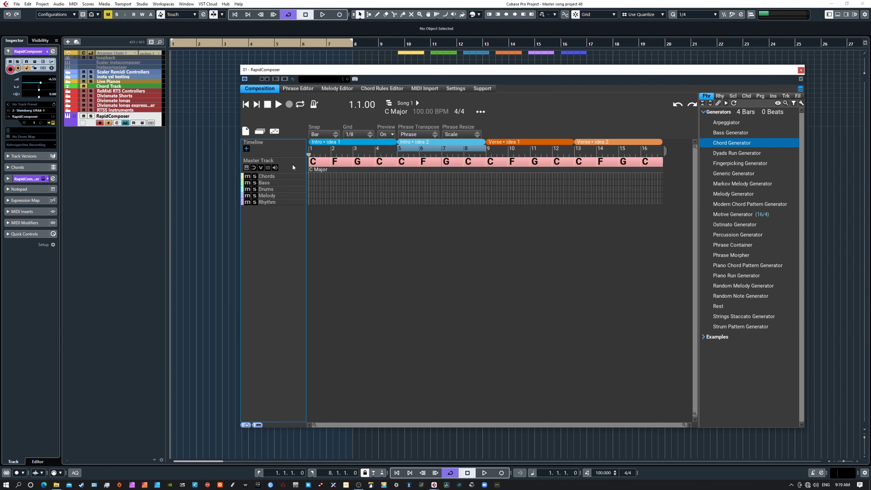
click(293, 165)
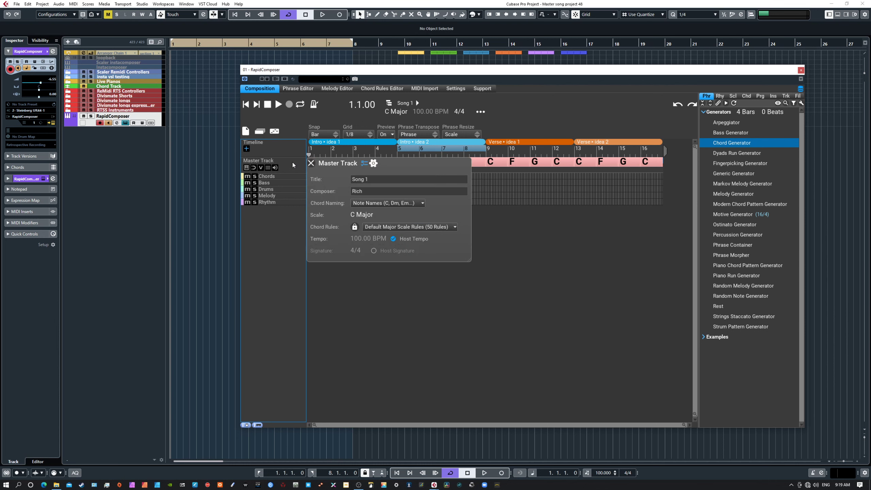
click(355, 202)
click(371, 214)
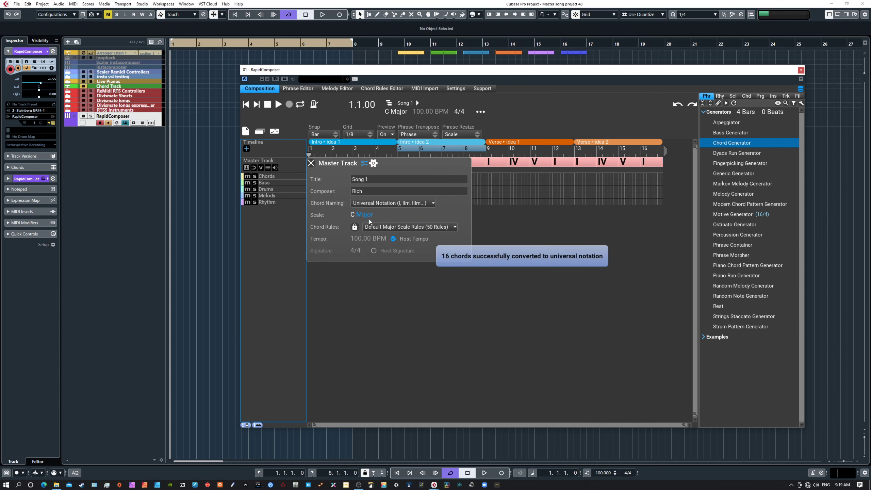
click(311, 163)
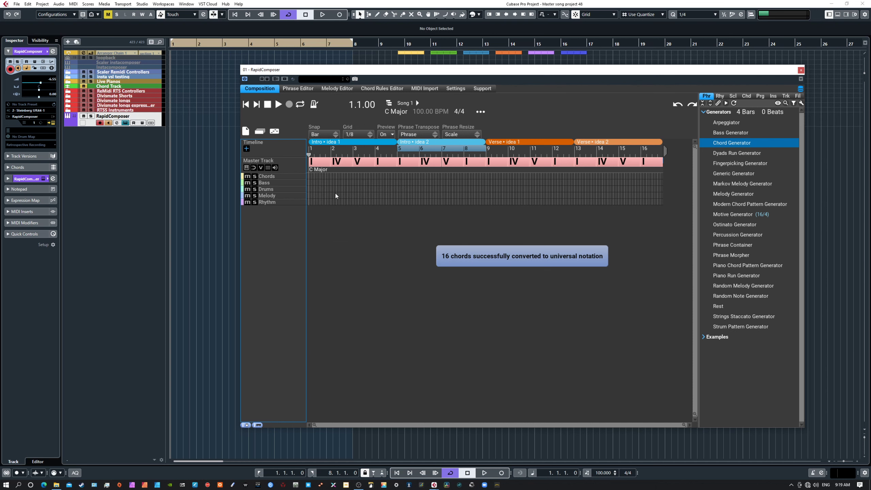
- Return the Master Track's chord naming to Note Names (C, Dm, Em...) and colour its chords by distance from tonal center
click(290, 163)
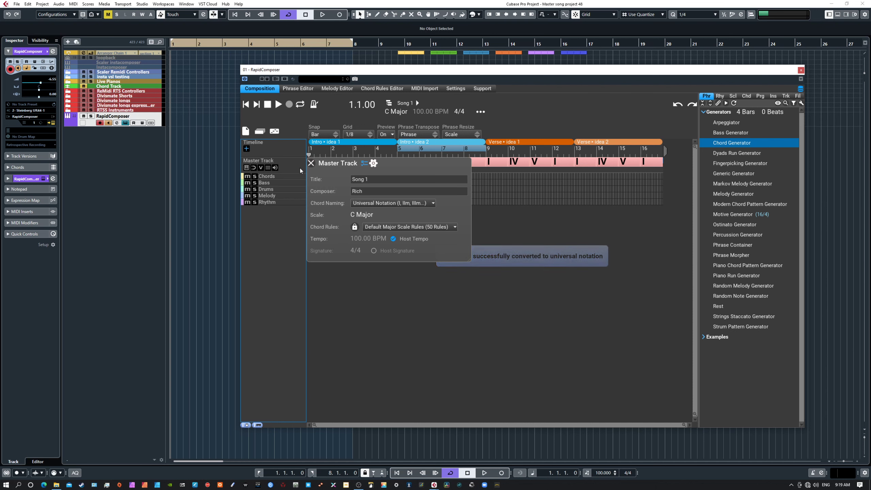
click(356, 203)
click(357, 203)
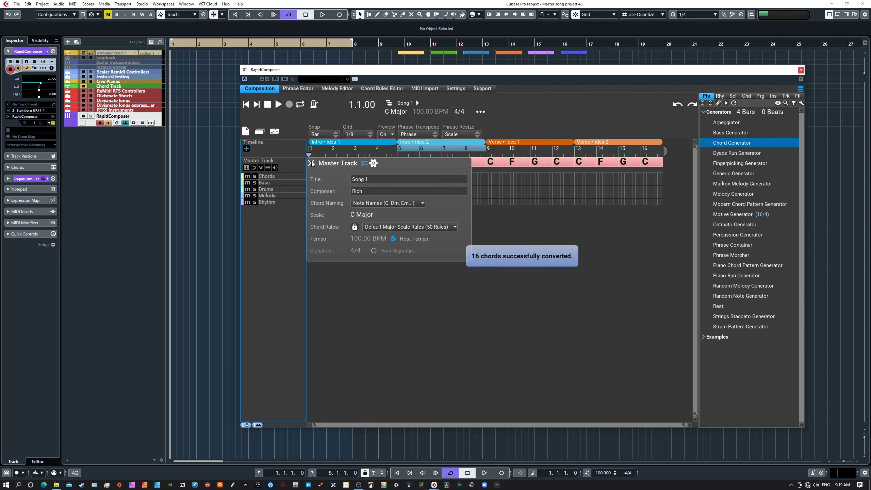
click(298, 163)
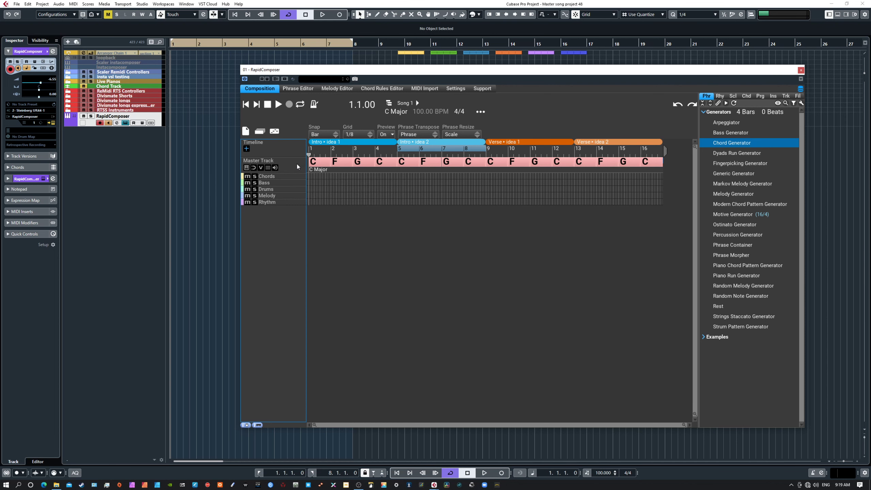
click(269, 169)
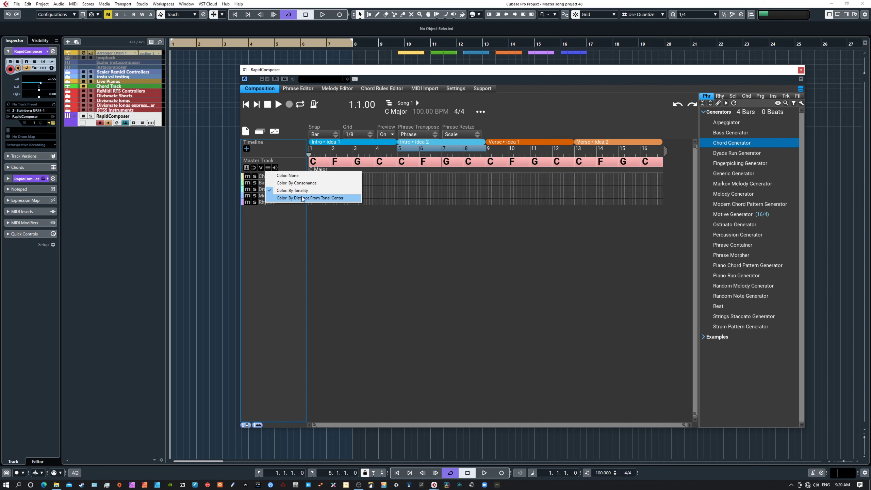
click(270, 198)
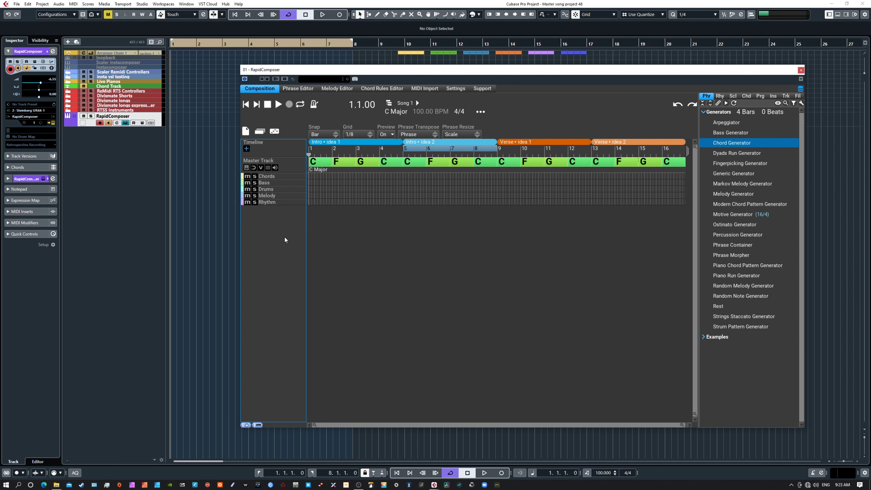
- Expand the Chords track and show note names on its piano keyboard, then collapse the track
click(283, 175)
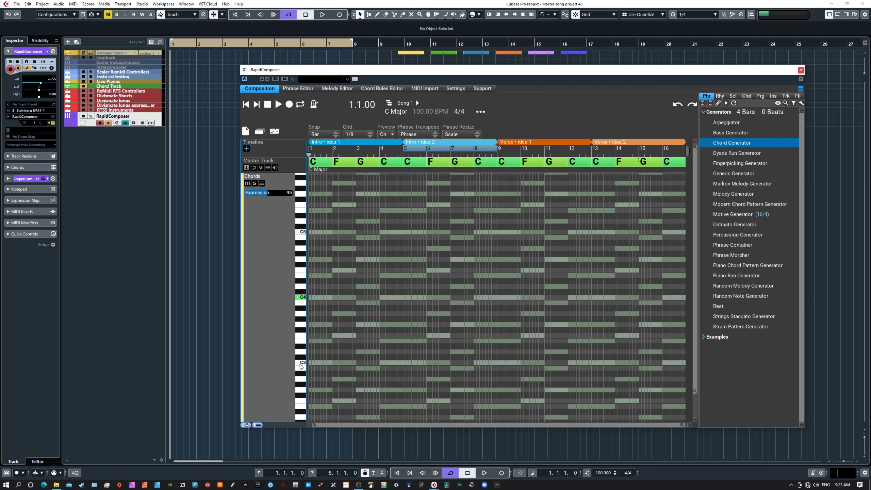
click(261, 184)
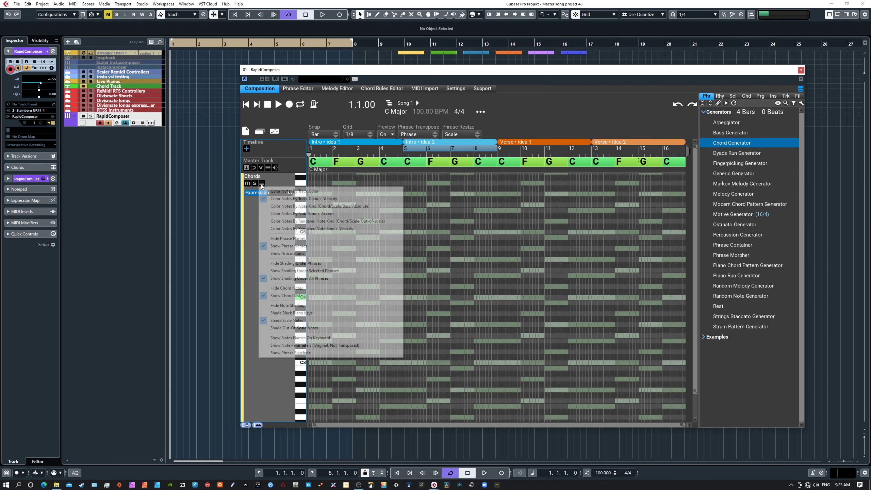
click(265, 338)
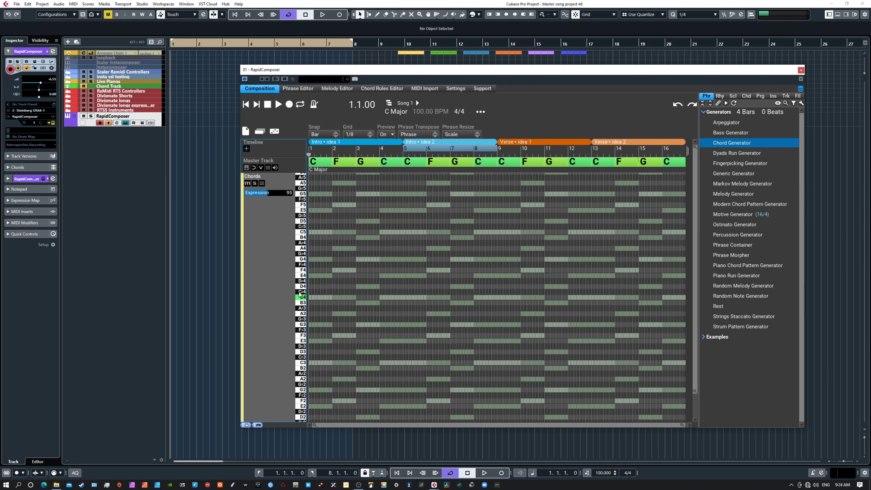
double_click(262, 258)
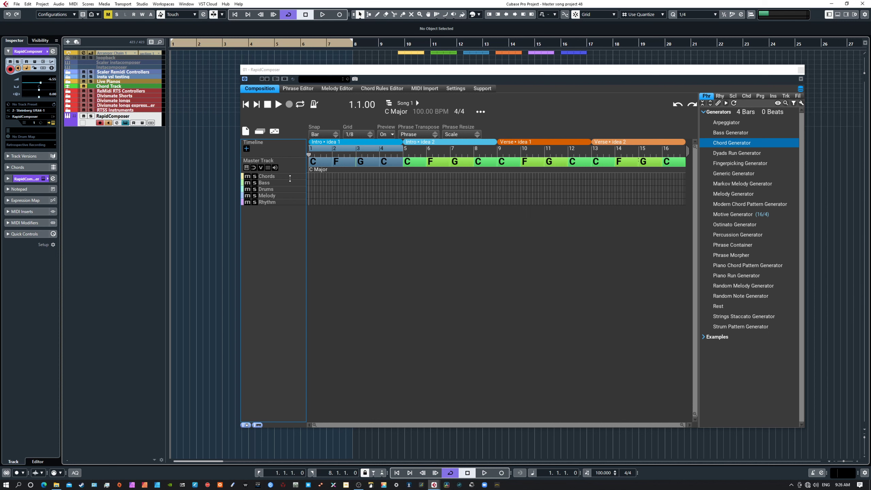
- Expand the Chords track, look through its track settings and commands, and set its colour hue to 49
click(278, 176)
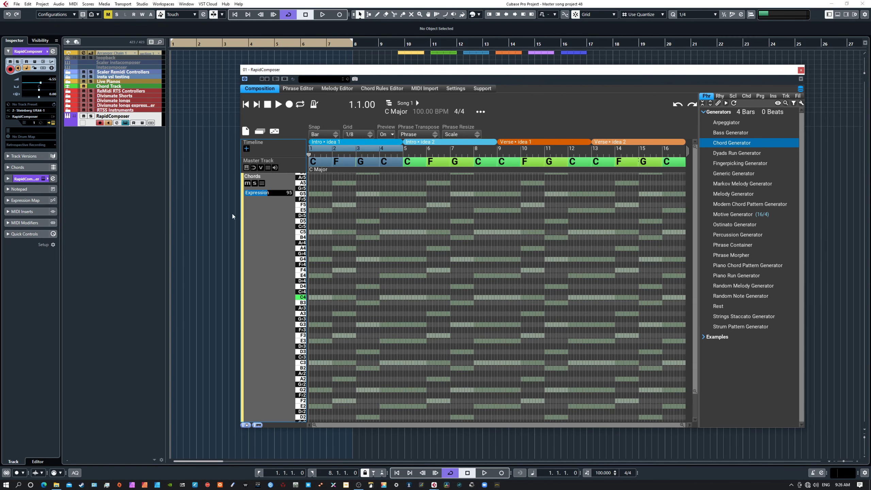
click(243, 234)
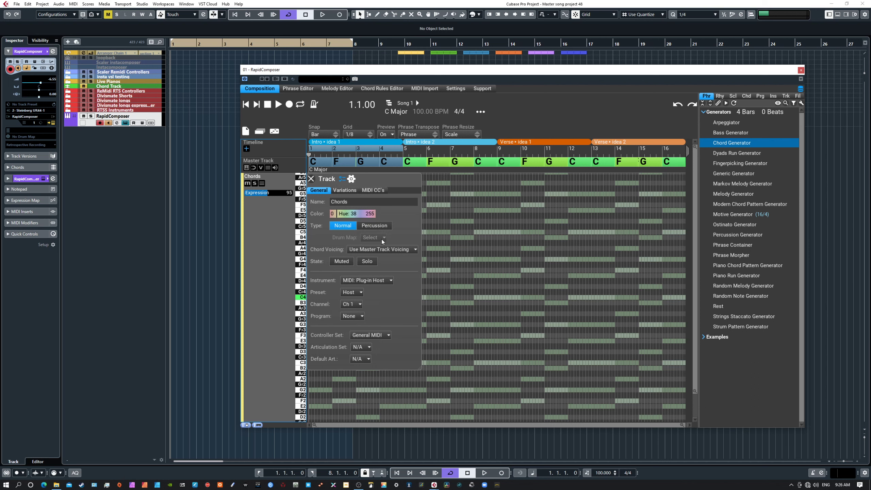
click(349, 181)
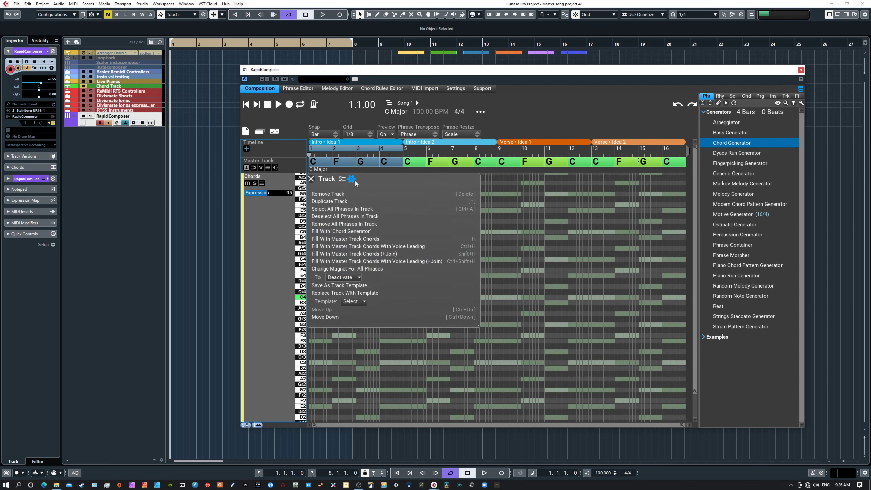
click(342, 178)
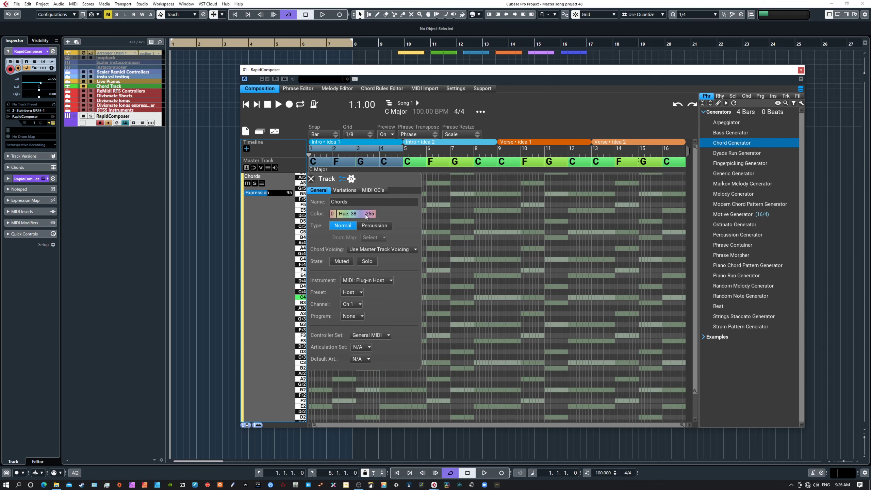
drag(356, 215, 363, 215)
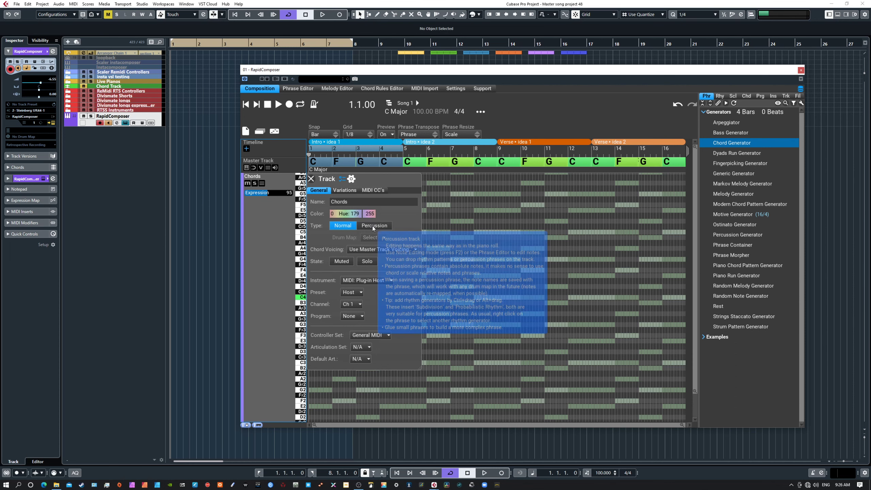
click(338, 215)
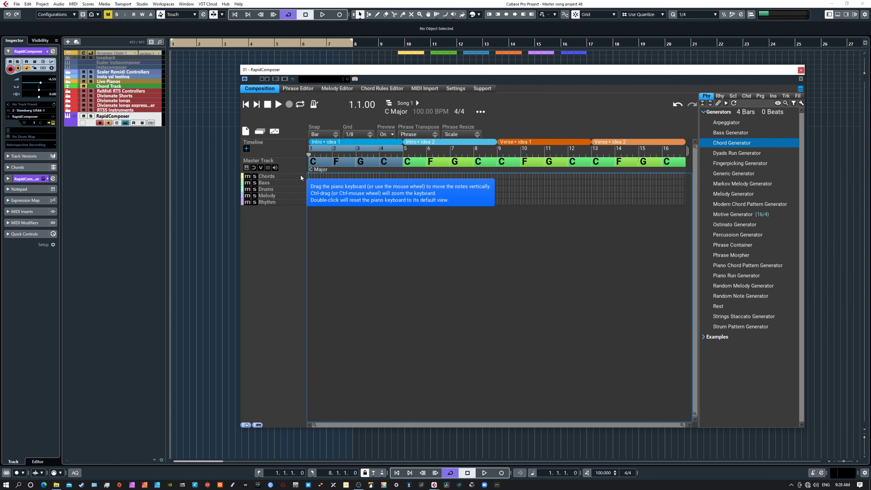
- Expand and collapse the Chords track, then open its track settings to examine the instrument and channel choices
click(278, 177)
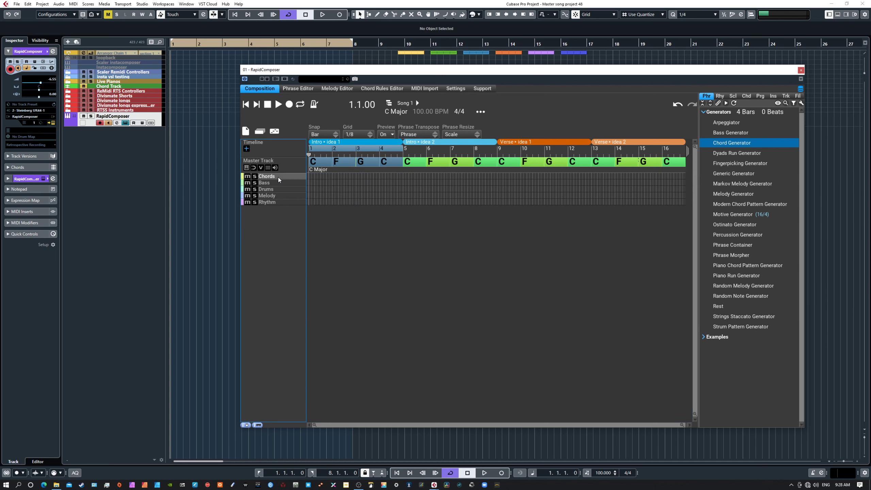
click(278, 177)
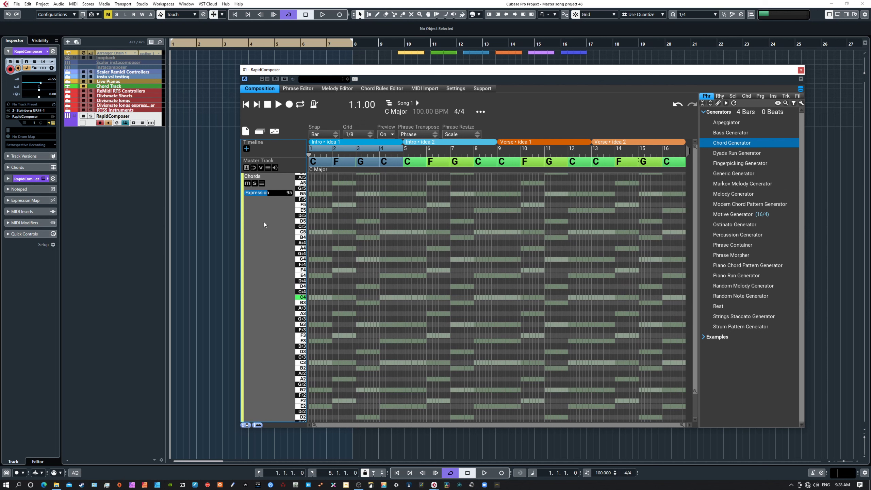
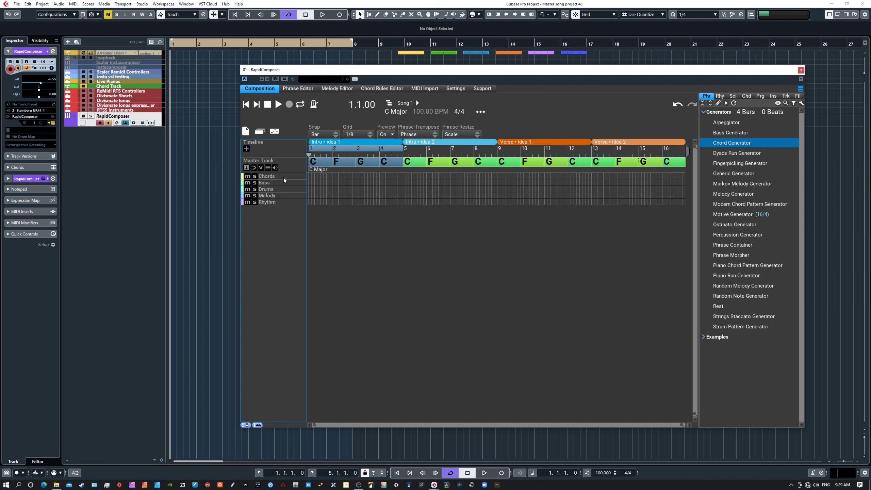
click(280, 177)
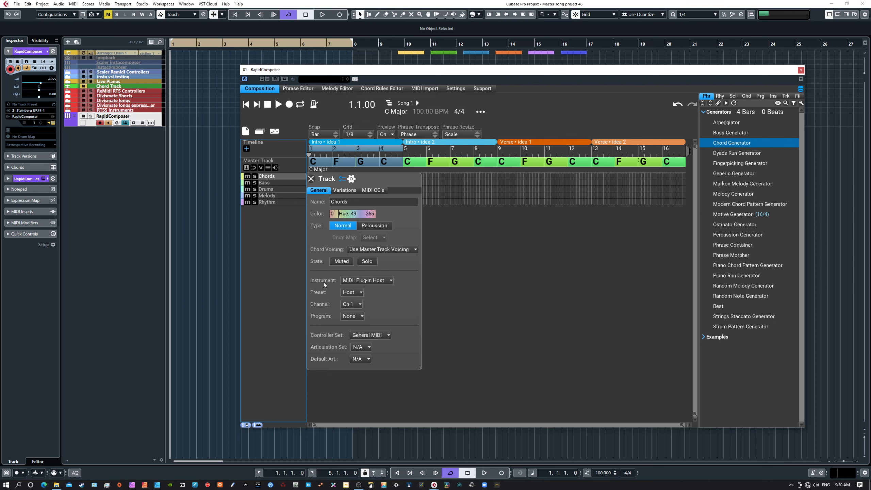
click(367, 281)
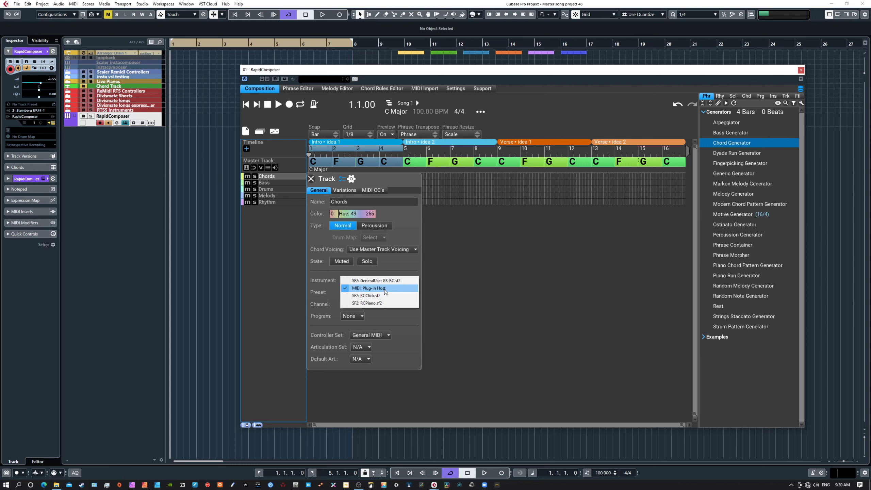
click(441, 292)
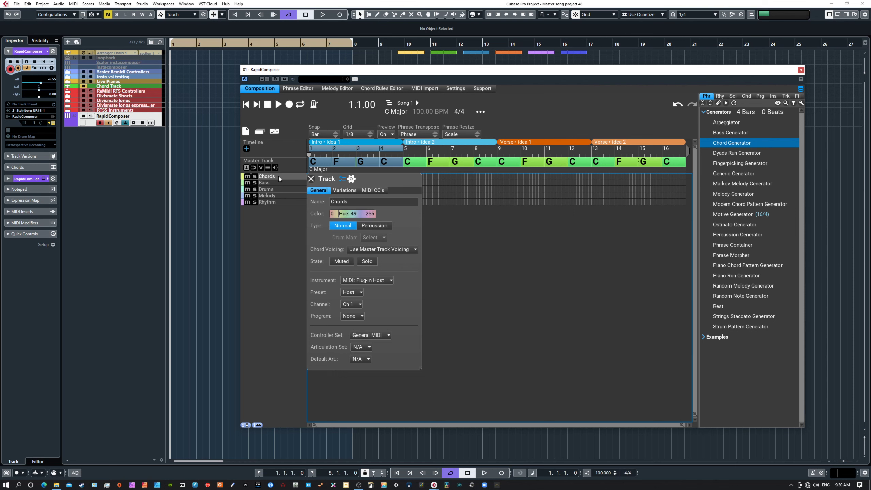
click(356, 304)
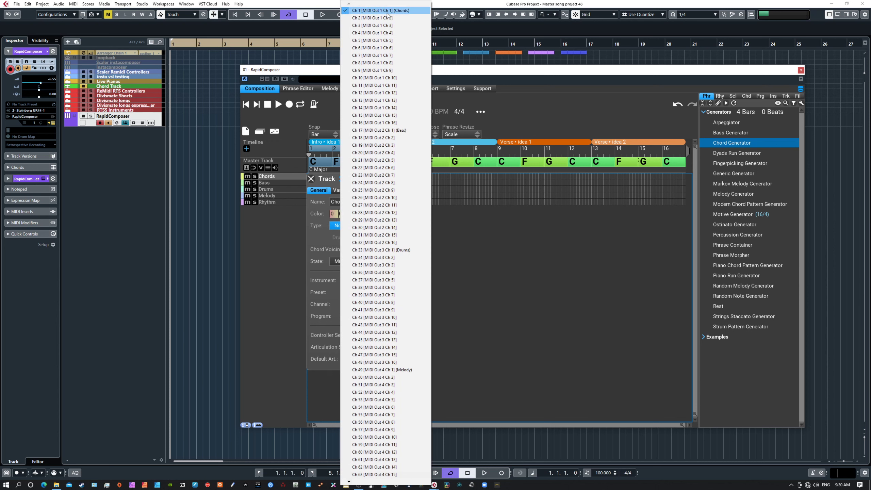
click(453, 323)
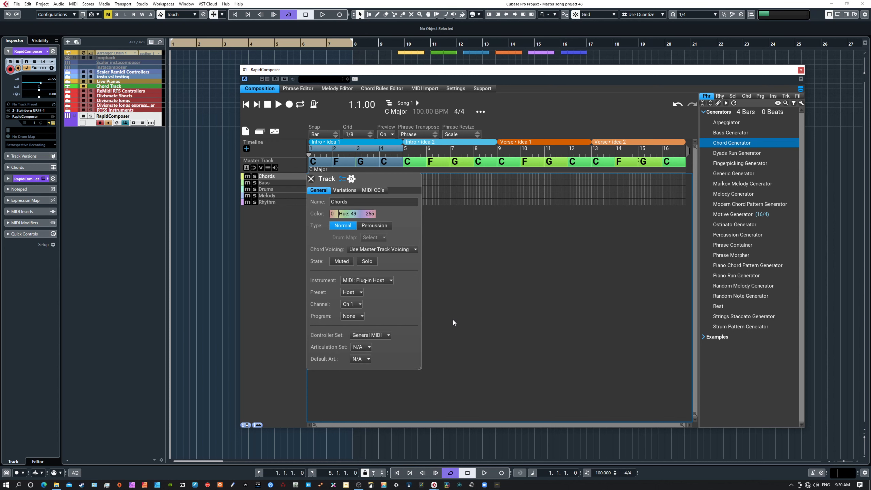
- Examine the Bass track's channel assignment and compare it with the MIDI inputs offered for the RapidComposer track in Cubase
click(284, 185)
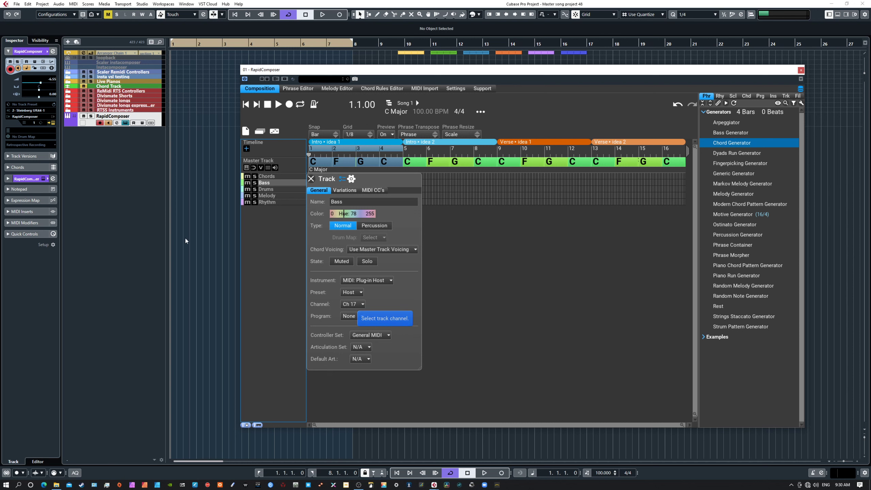
click(29, 111)
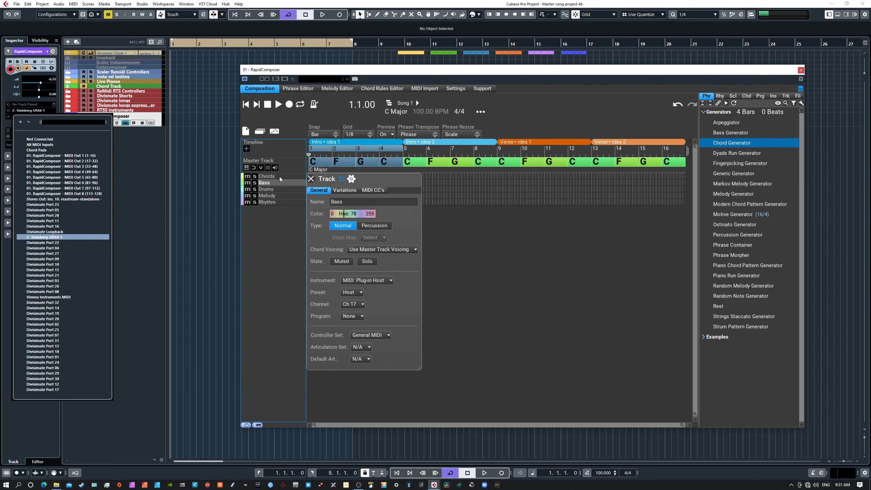
click(344, 303)
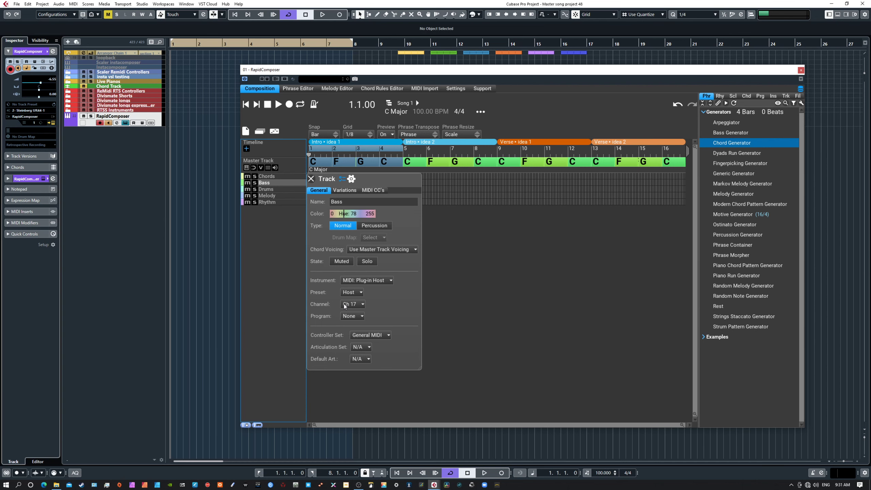
click(344, 304)
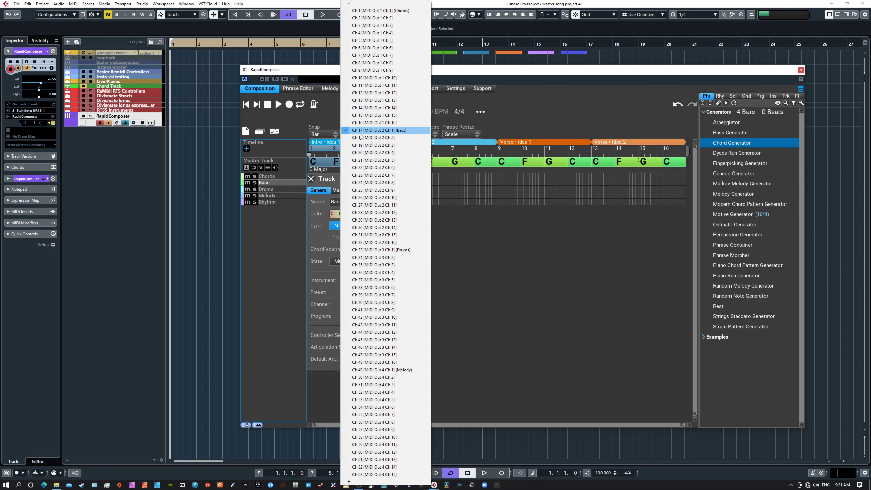
click(459, 305)
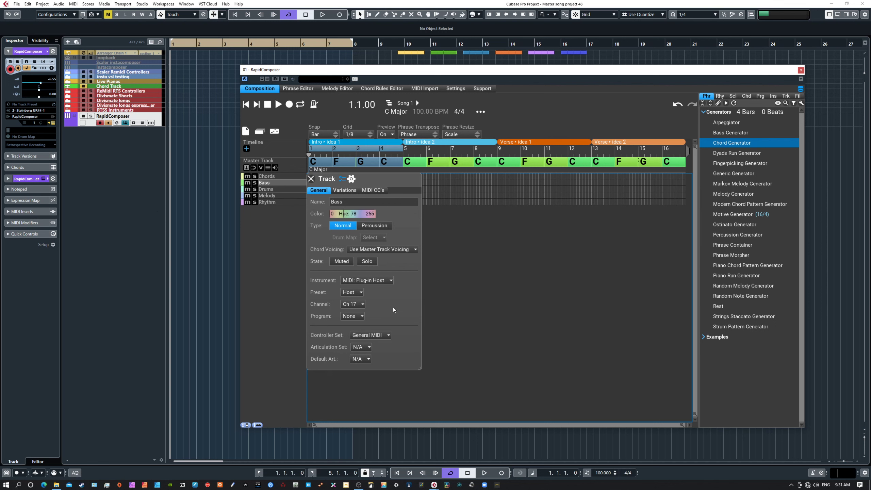
click(32, 111)
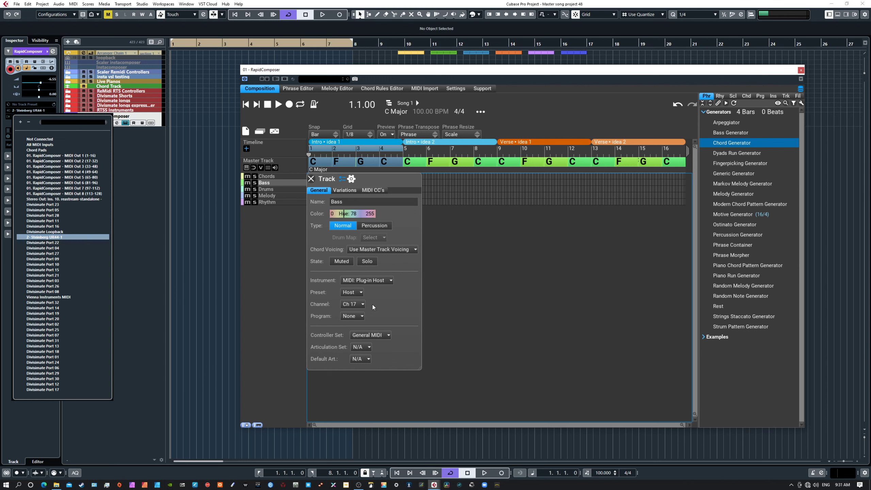
click(433, 298)
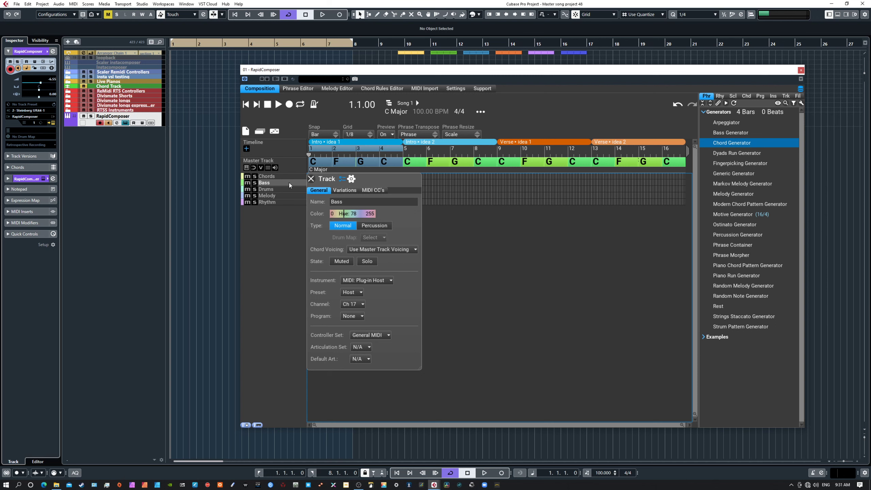
click(354, 305)
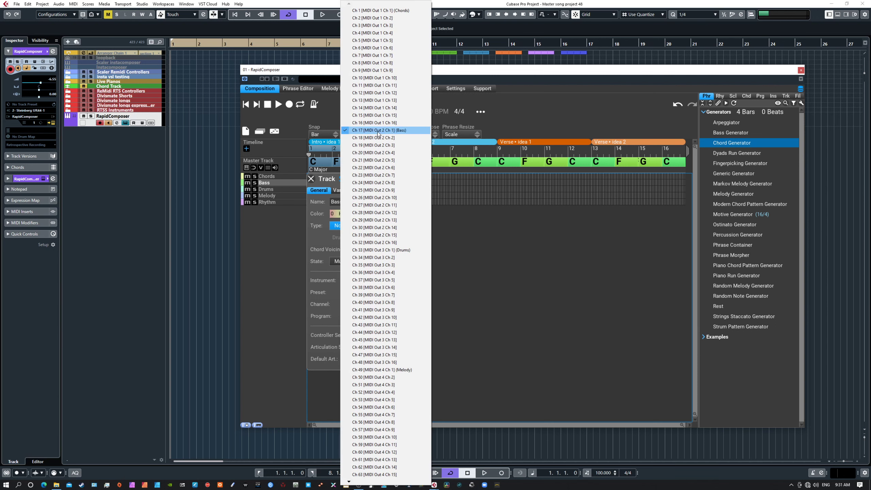
click(290, 215)
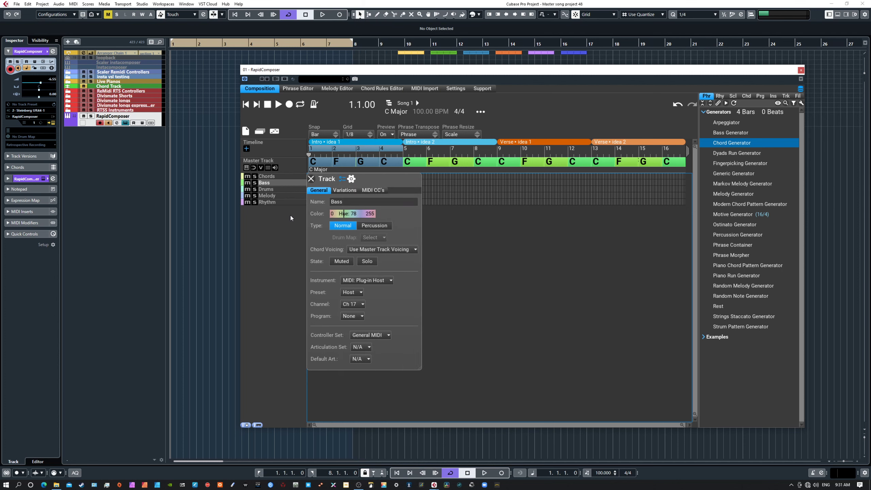
- Check the Drums, Melody and Rhythm tracks' channels against Cubase's list of MIDI inputs, then close the track settings
click(273, 190)
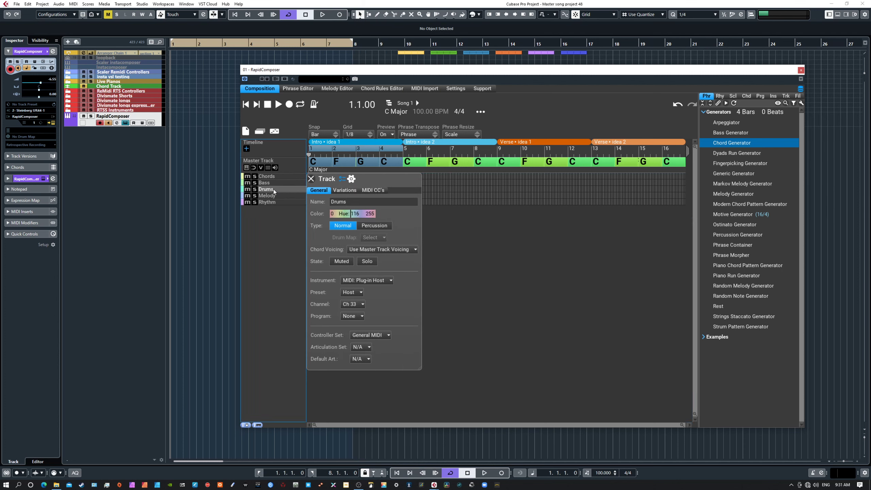
click(351, 303)
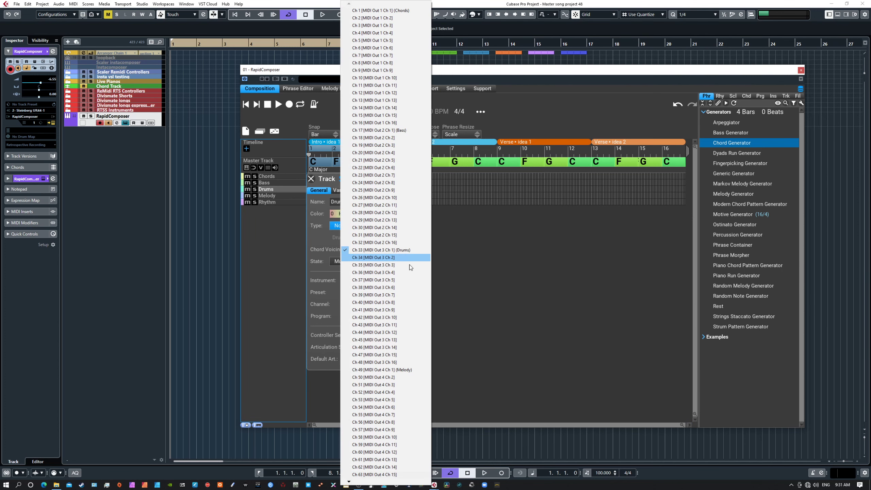
click(465, 287)
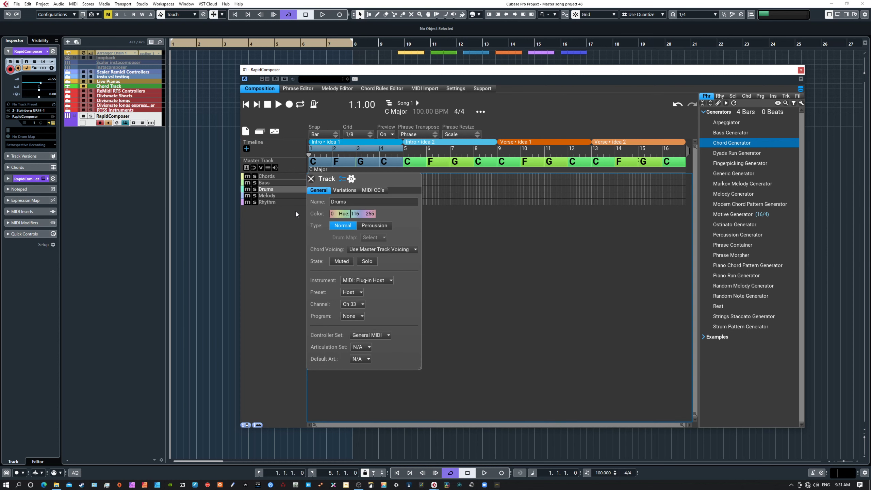
click(271, 196)
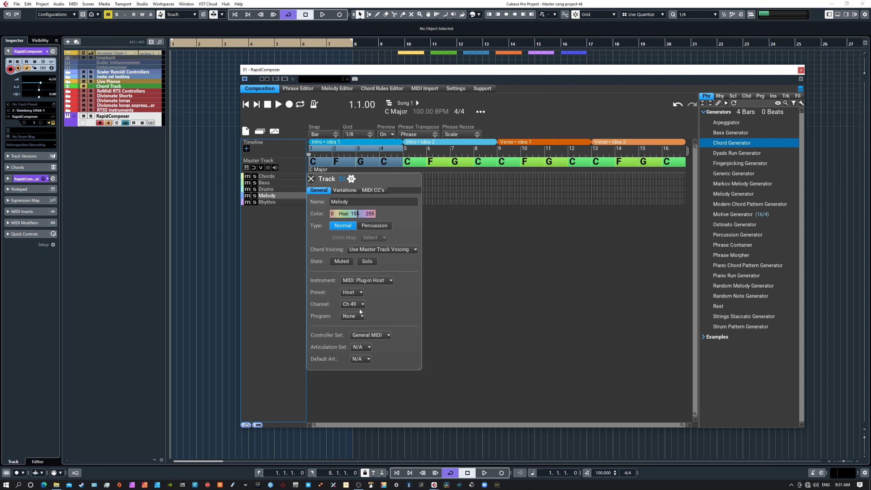
click(263, 204)
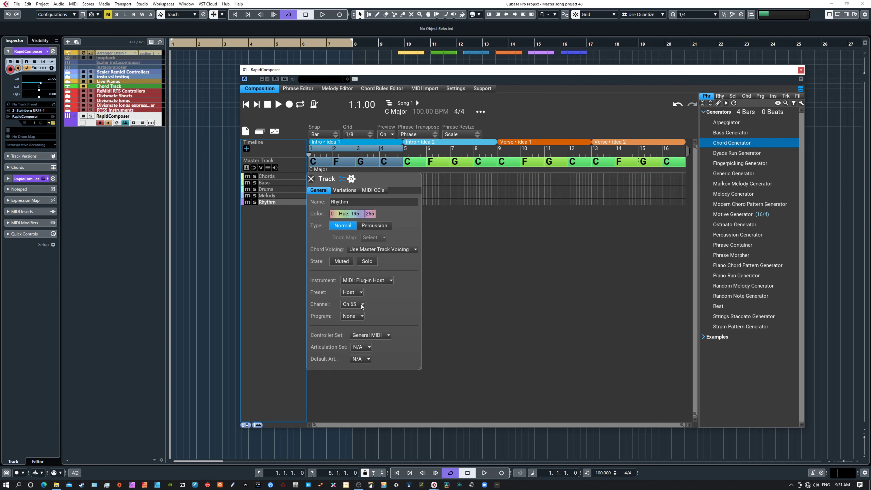
click(35, 116)
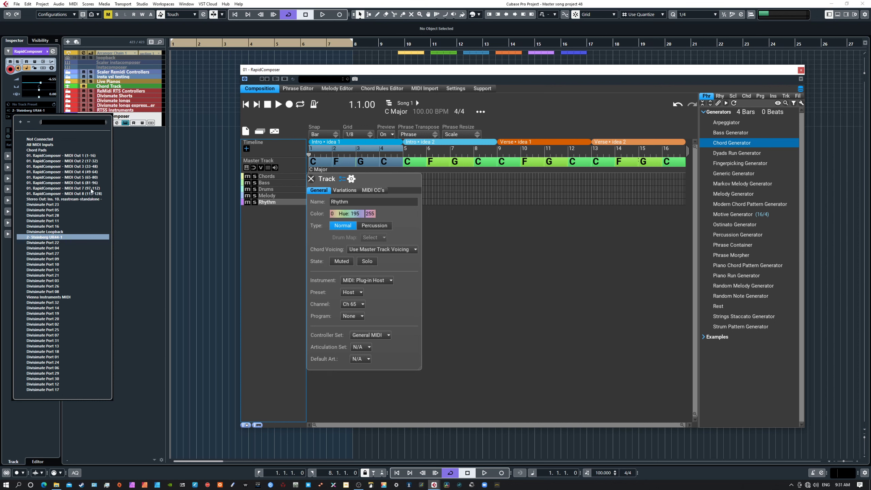
click(480, 283)
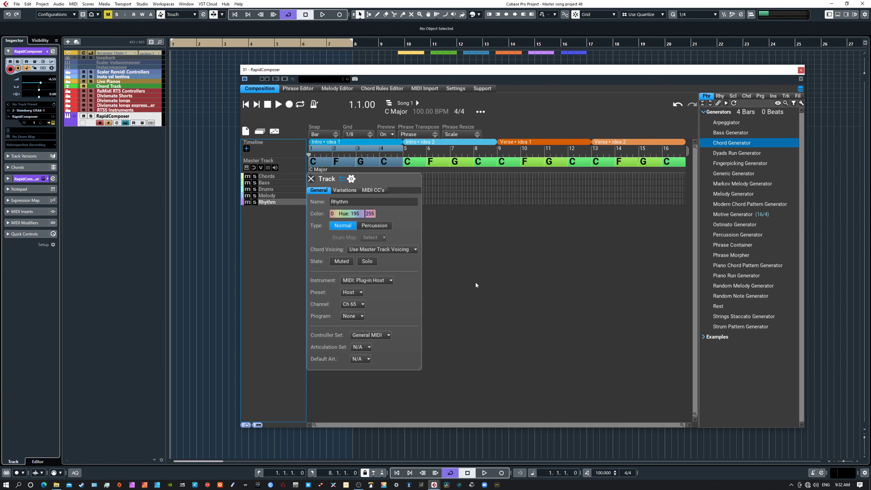
click(283, 228)
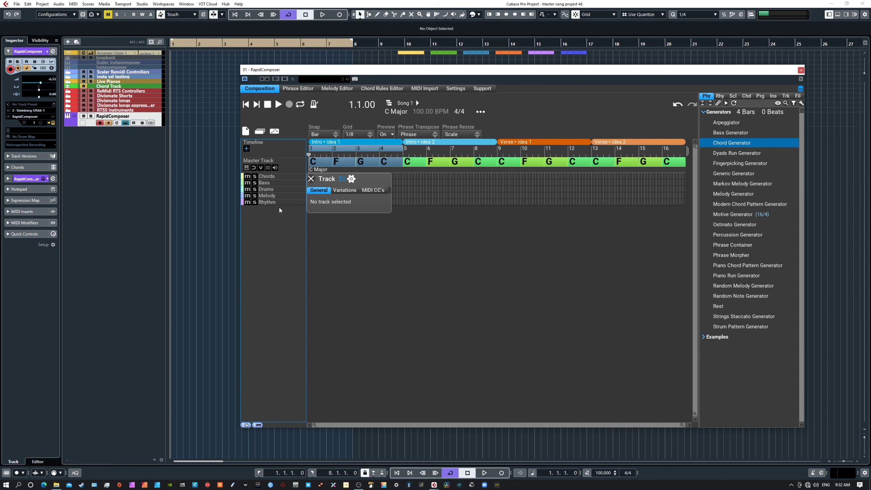
click(311, 178)
- Reopen the Chords track's settings, review its available instruments, and close the settings again
click(286, 176)
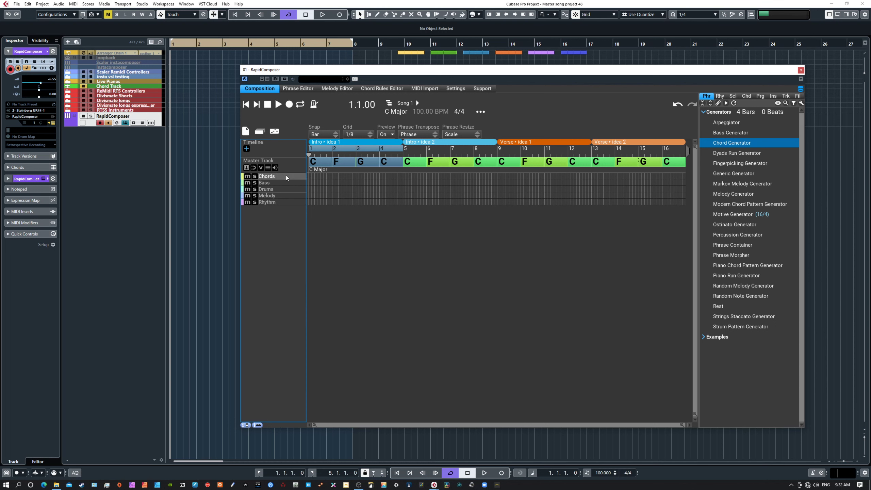
double_click(286, 175)
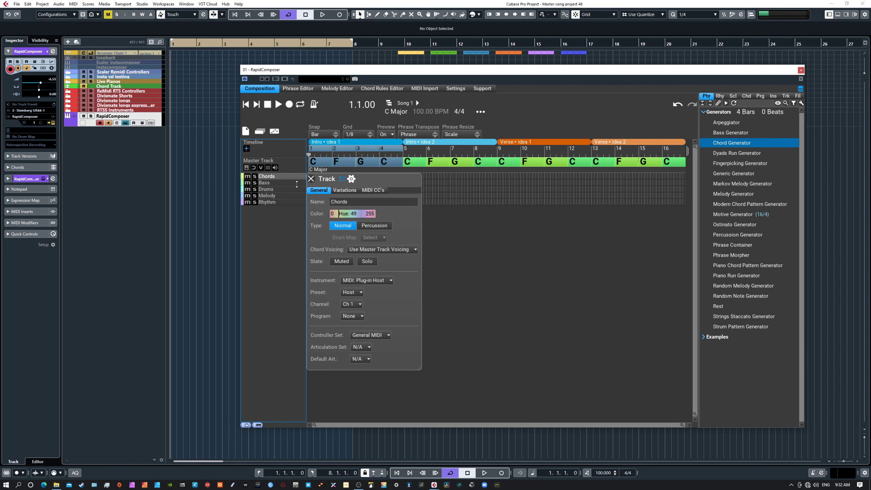
click(365, 280)
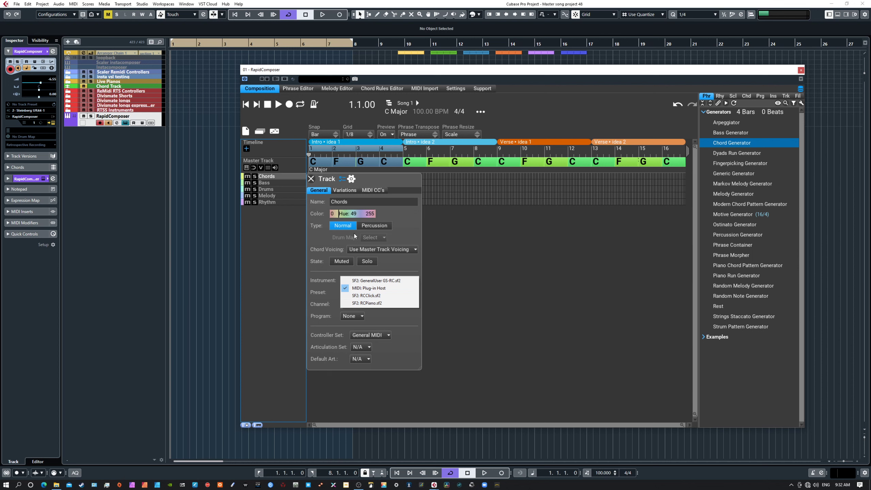
click(284, 227)
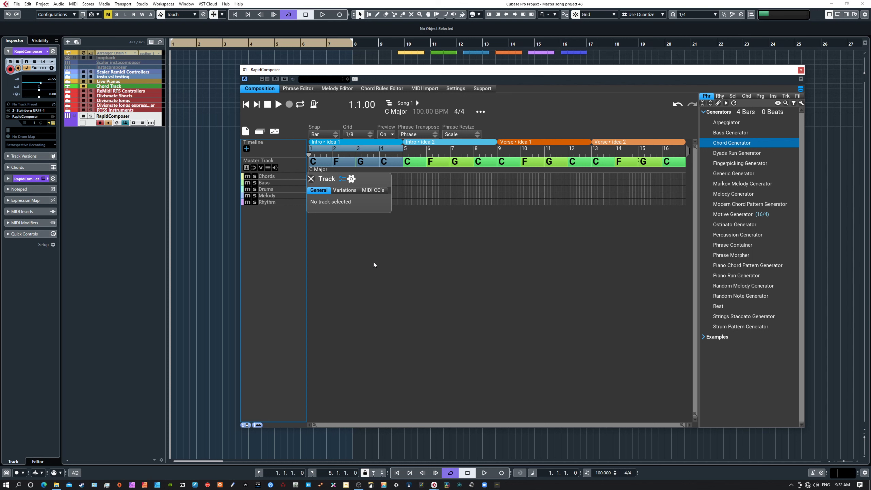
click(311, 179)
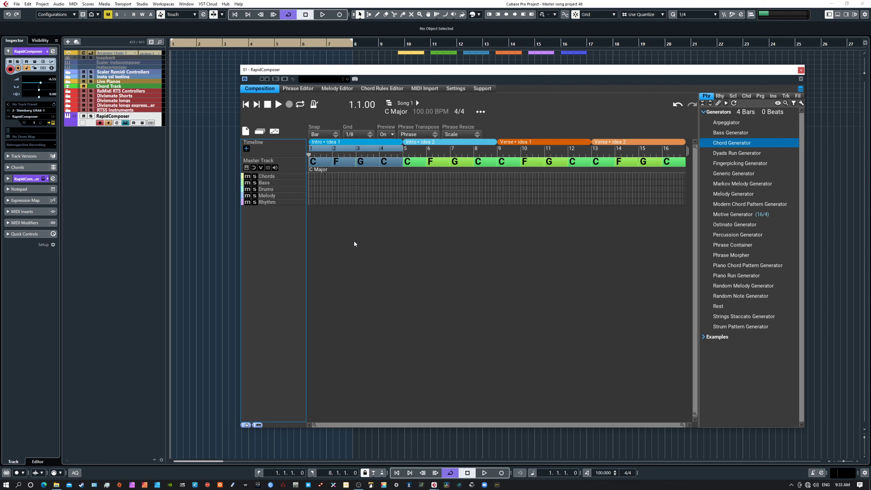
click(334, 242)
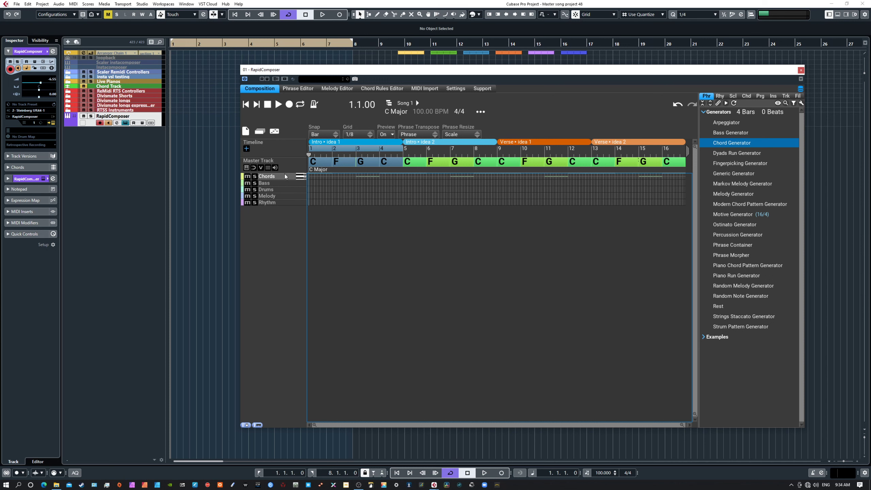
- Enlarge the Chords track's height and zoom its piano keyboard in far enough to show the note names
drag(280, 177, 284, 217)
drag(285, 237, 286, 246)
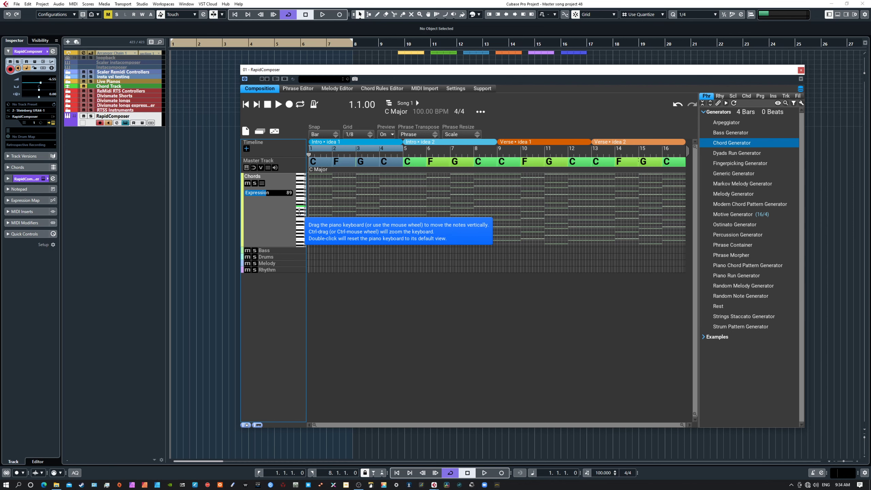
ctrl+scroll(301, 213, down, 2)
scroll(302, 206, up, 4)
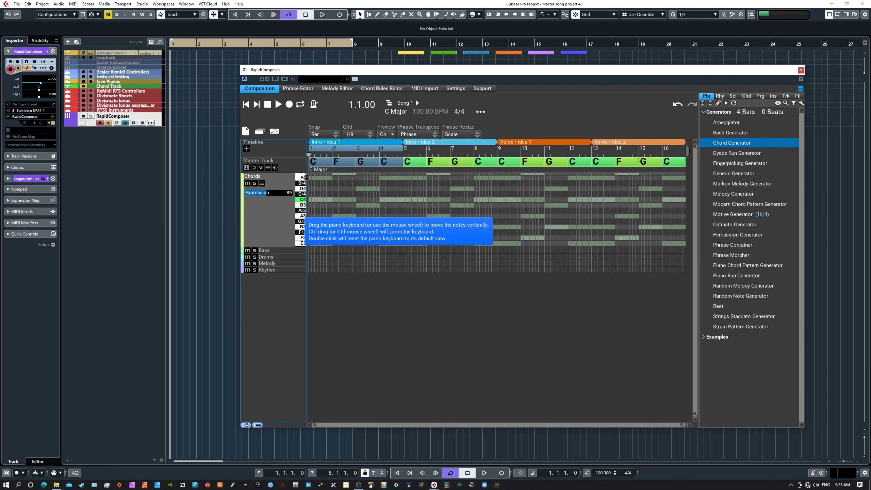
drag(304, 177, 301, 197)
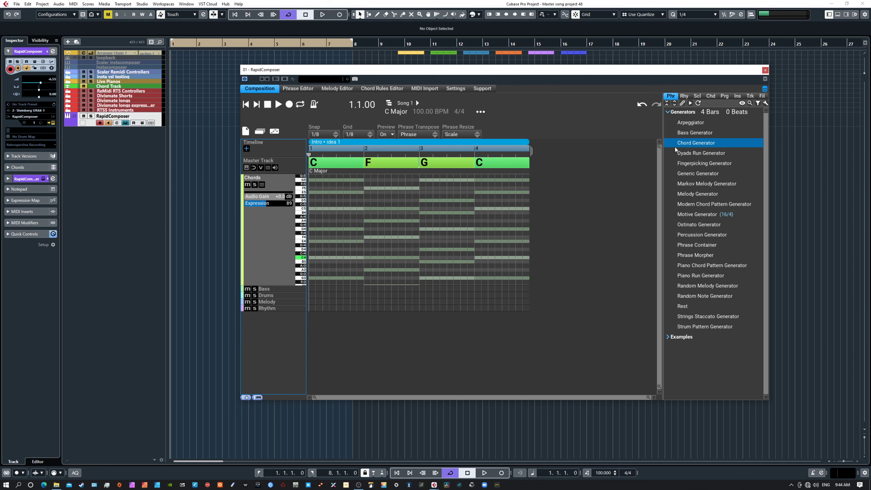
- Add a Chord Generator phrase to the Chords track across the four bars of Intro idea 1
mouse_move(692, 141)
mouse_down()
mouse_move(397, 233)
mouse_move(273, 235)
mouse_up()
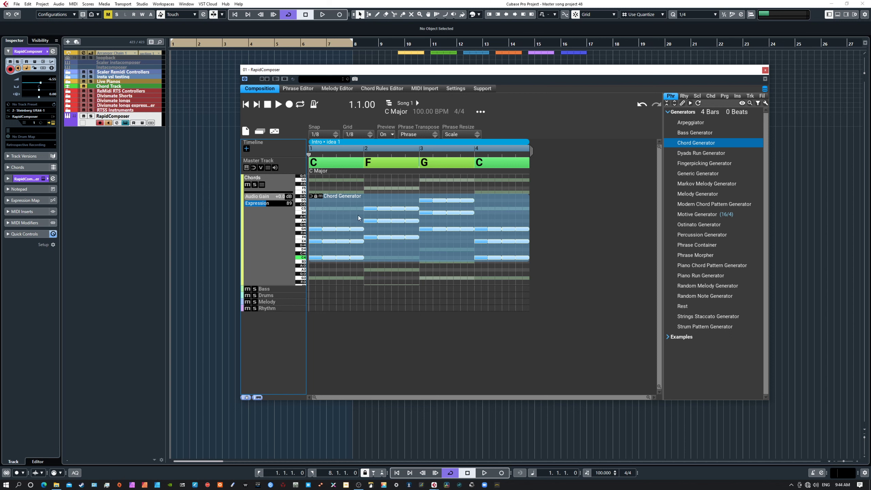
- Audition the Chord Generator phrase on the Chords track by selecting and deselecting it twice
click(350, 227)
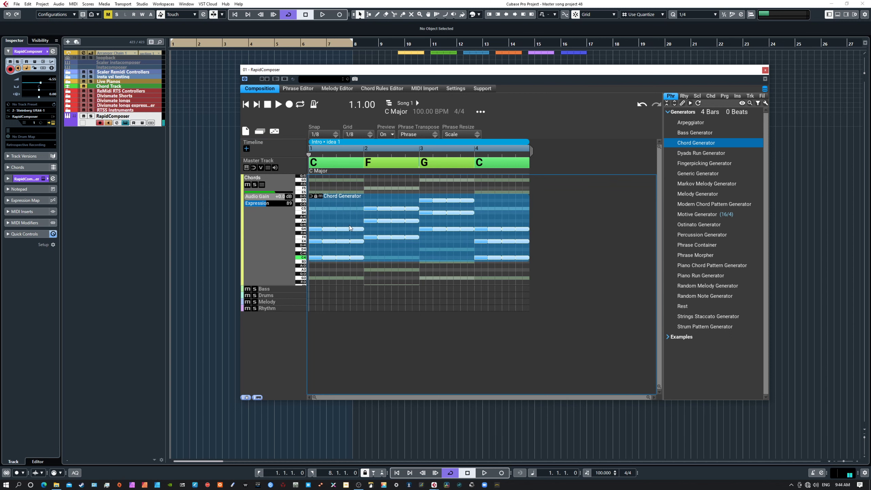
click(338, 269)
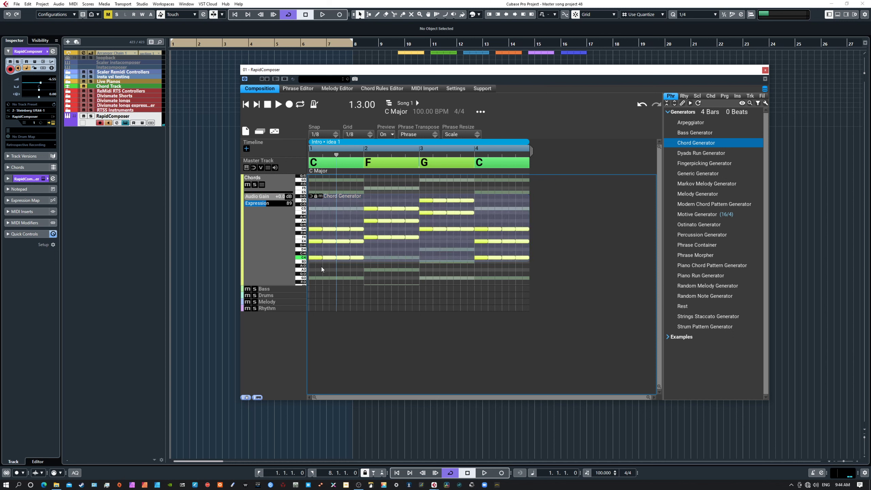
click(352, 219)
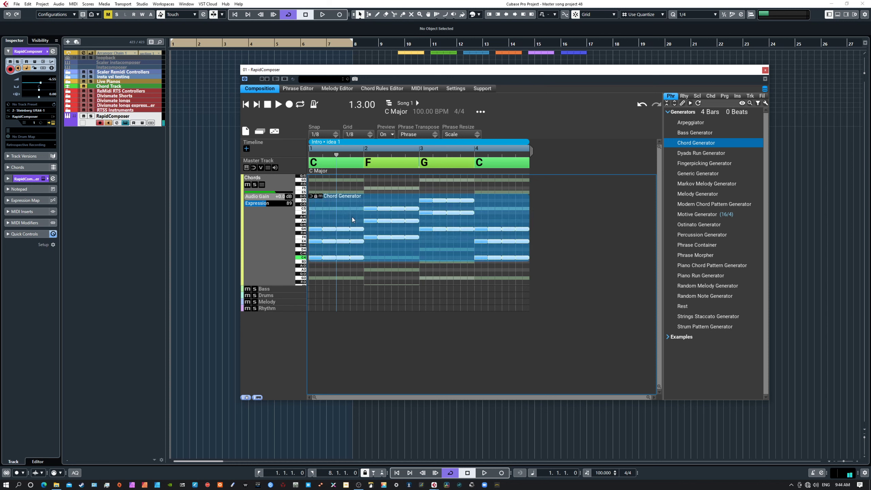
click(344, 268)
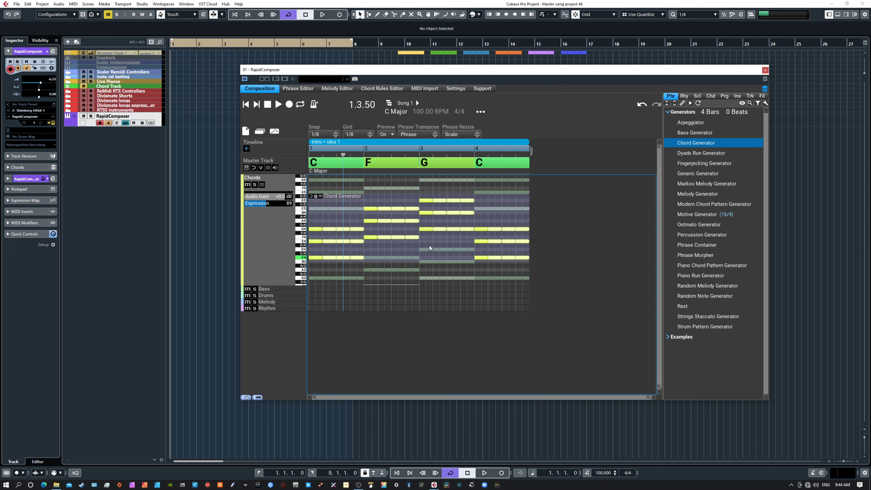
- Turn off the phrase preview for selection and reselect the Chord Generator phrase to test the change
click(383, 135)
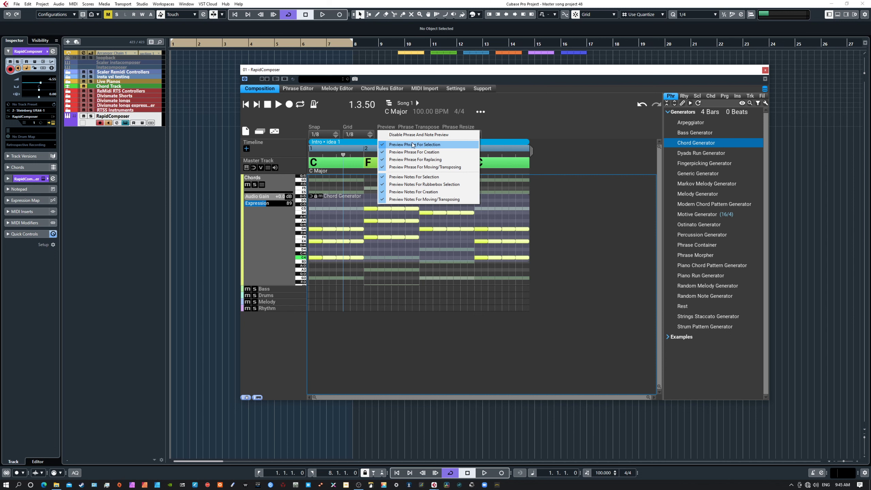
click(384, 147)
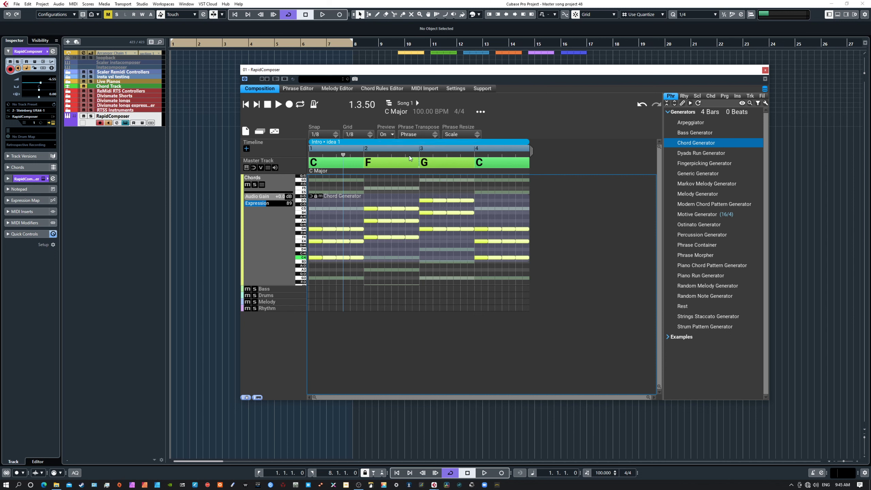
click(390, 246)
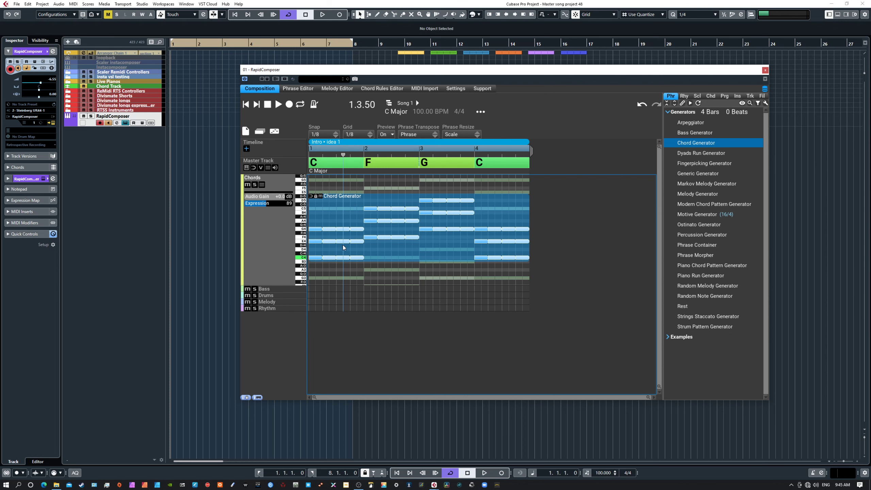
- Inspect the Chord Generator phrase's general properties, generator settings and variations, then close its phrase inspector
double_click(388, 245)
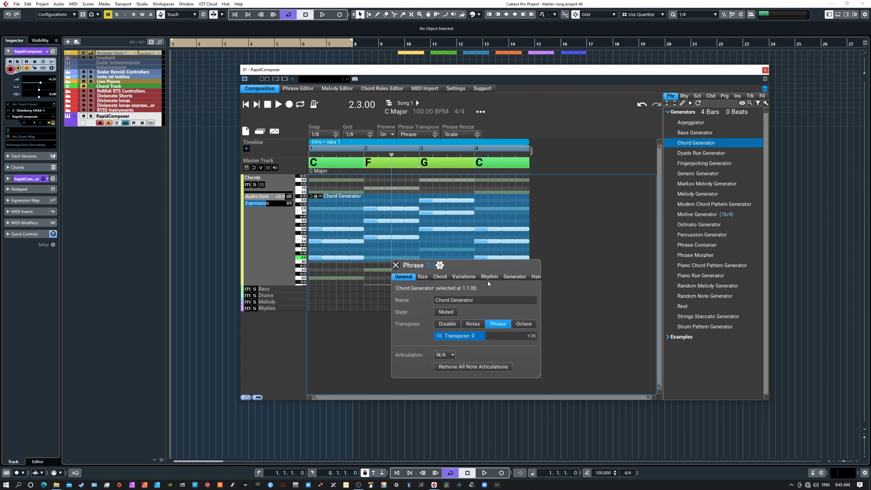
click(511, 278)
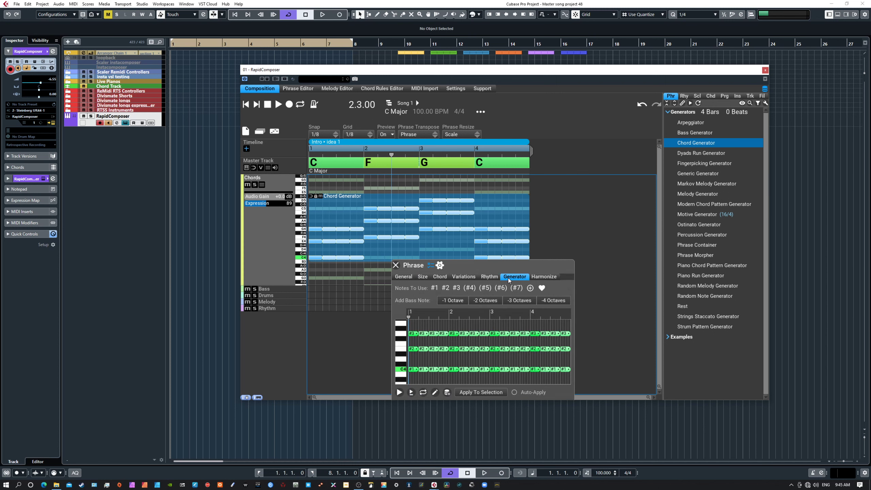
click(467, 277)
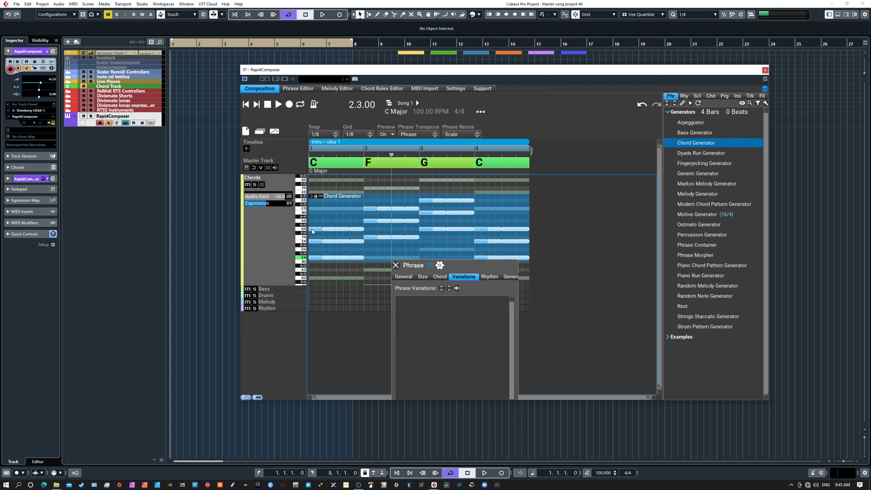
click(280, 233)
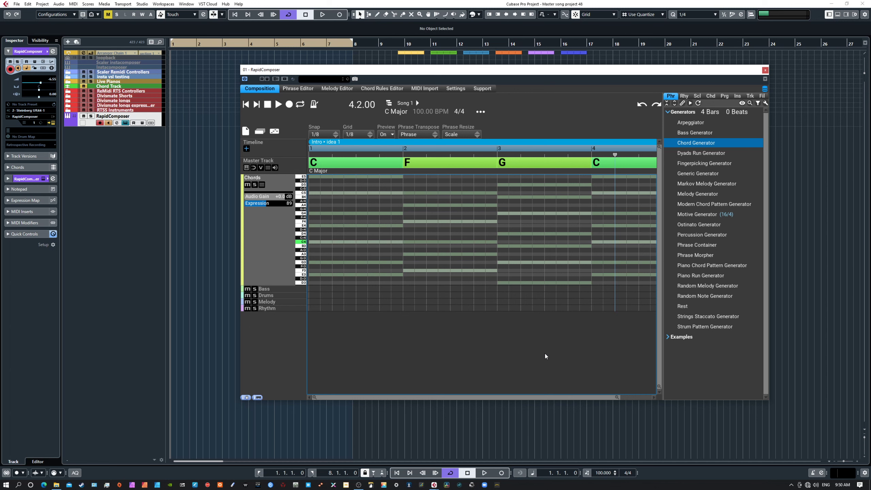
- Check the experimental setting for drawing 'Line' and 'Freehand' phrases, then draw a wavy Freehand phrase and a rising Line phrase on the Chords track
click(454, 89)
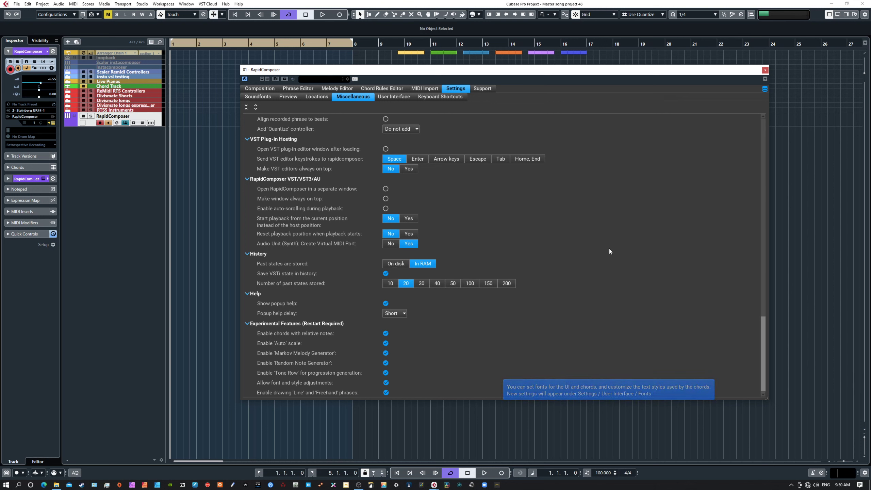
click(260, 89)
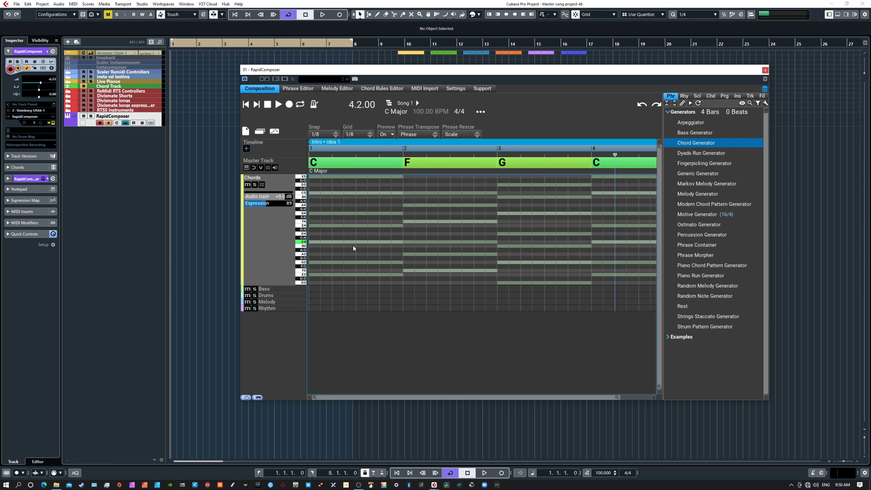
mouse_move(332, 261)
mouse_down()
mouse_move(356, 210)
mouse_move(398, 207)
mouse_move(416, 244)
mouse_move(464, 237)
mouse_move(496, 199)
mouse_move(548, 229)
mouse_move(573, 233)
mouse_up()
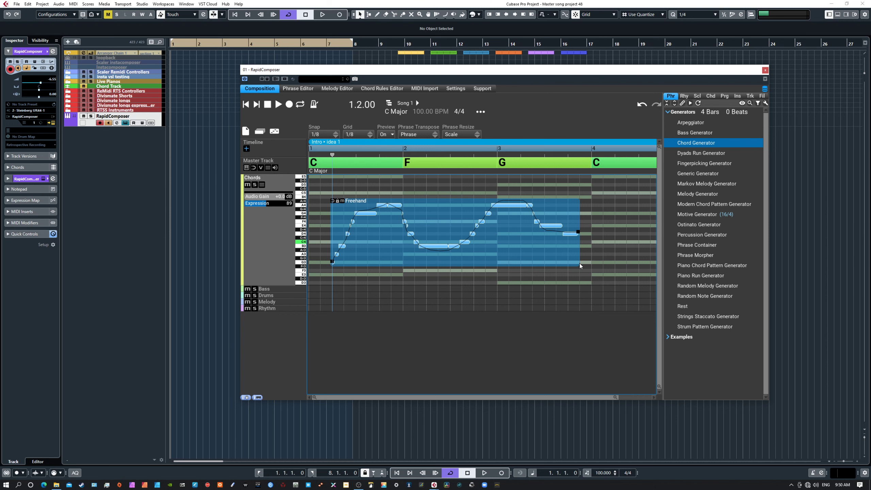
drag(638, 221, 529, 284)
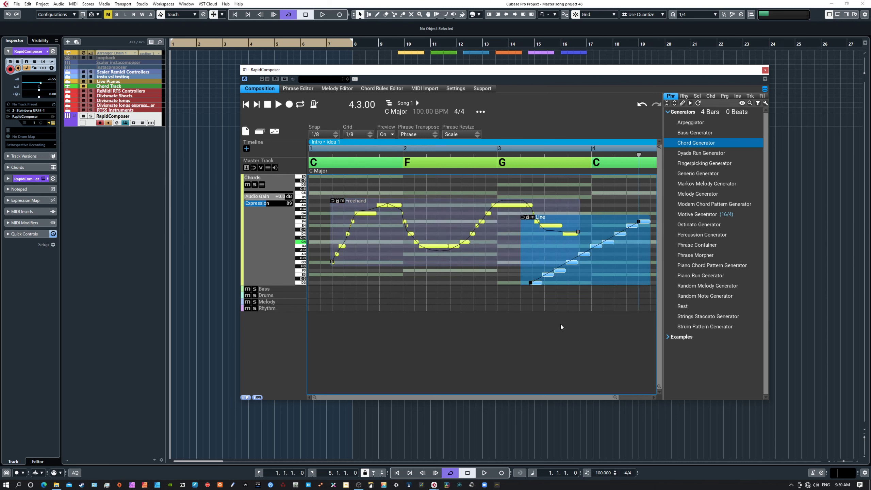